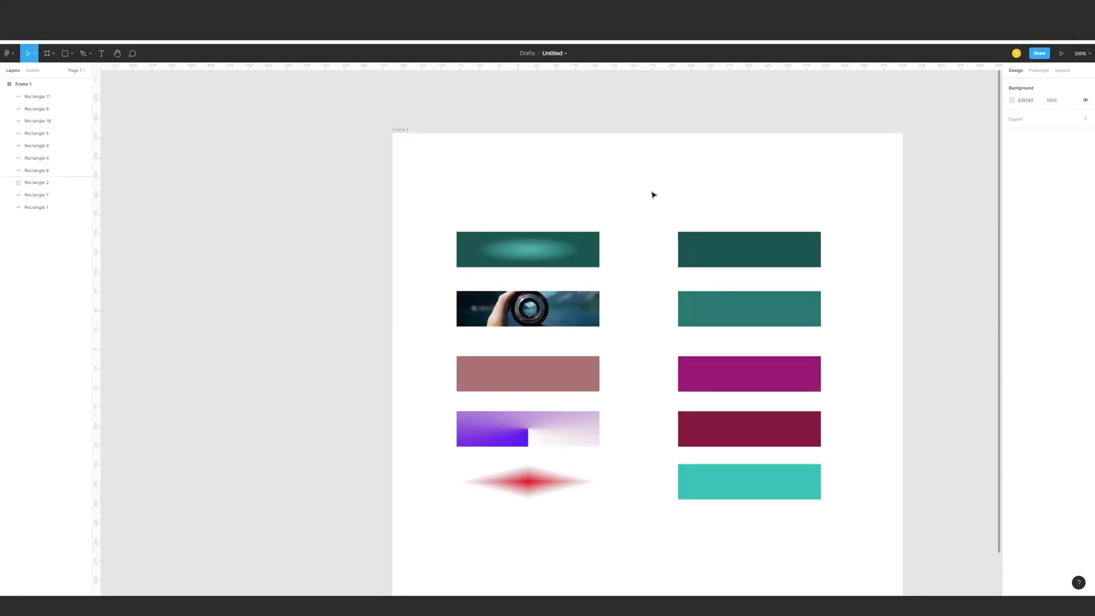
Inspect the radial gradient rectangle's fill settings and the list of available fill types.
scroll(650, 196, down, 3)
mouse_move(649, 188)
mouse_down()
mouse_move(647, 164)
mouse_move(641, 193)
mouse_up()
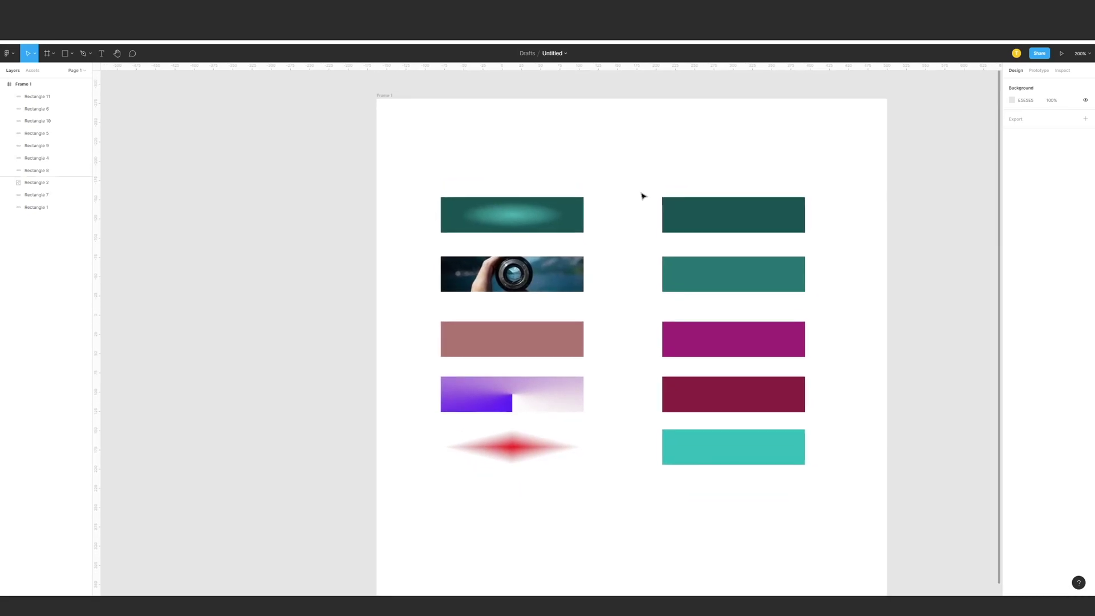
scroll(637, 183, up, 3)
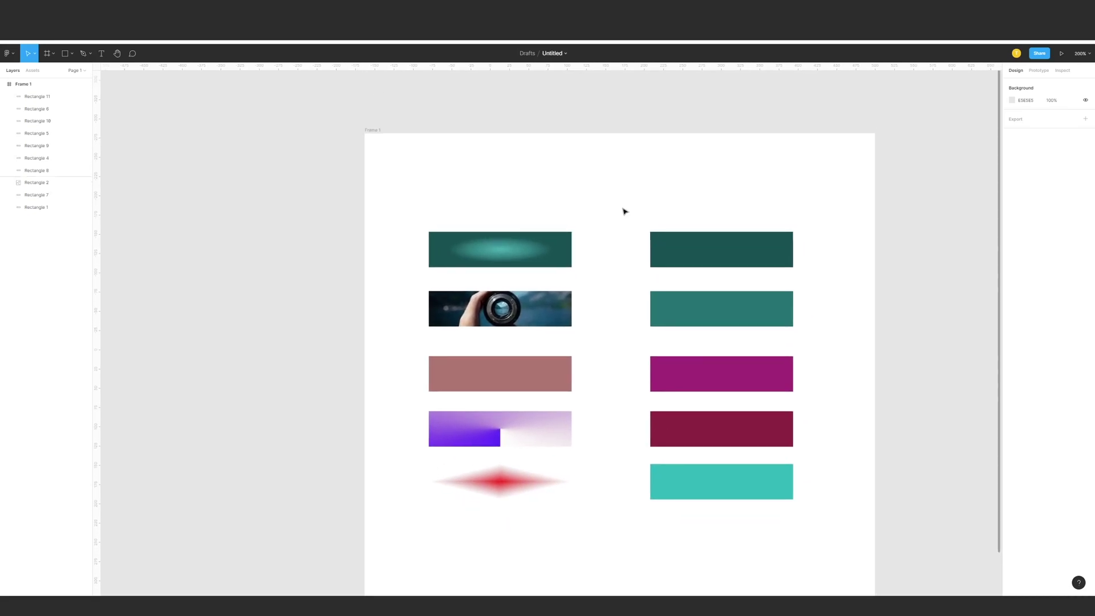
click(523, 261)
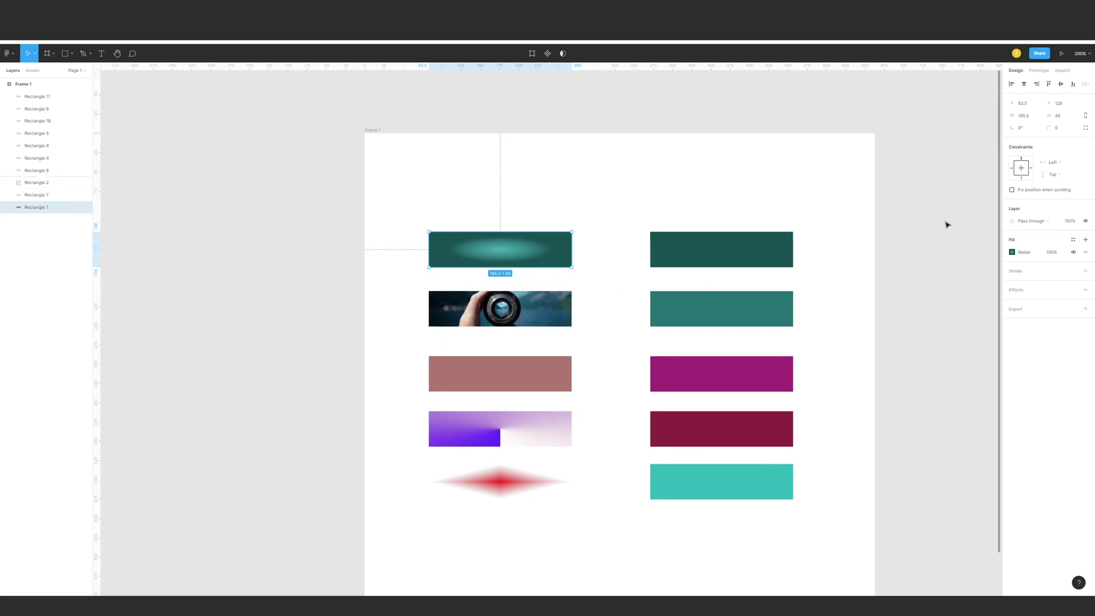
click(1010, 252)
click(931, 253)
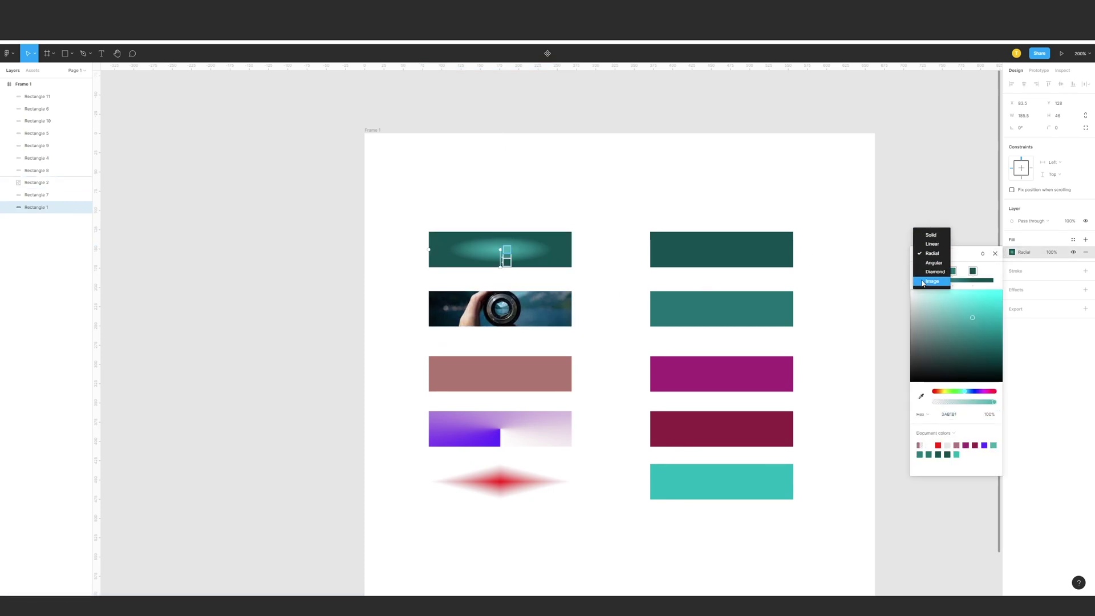
click(696, 198)
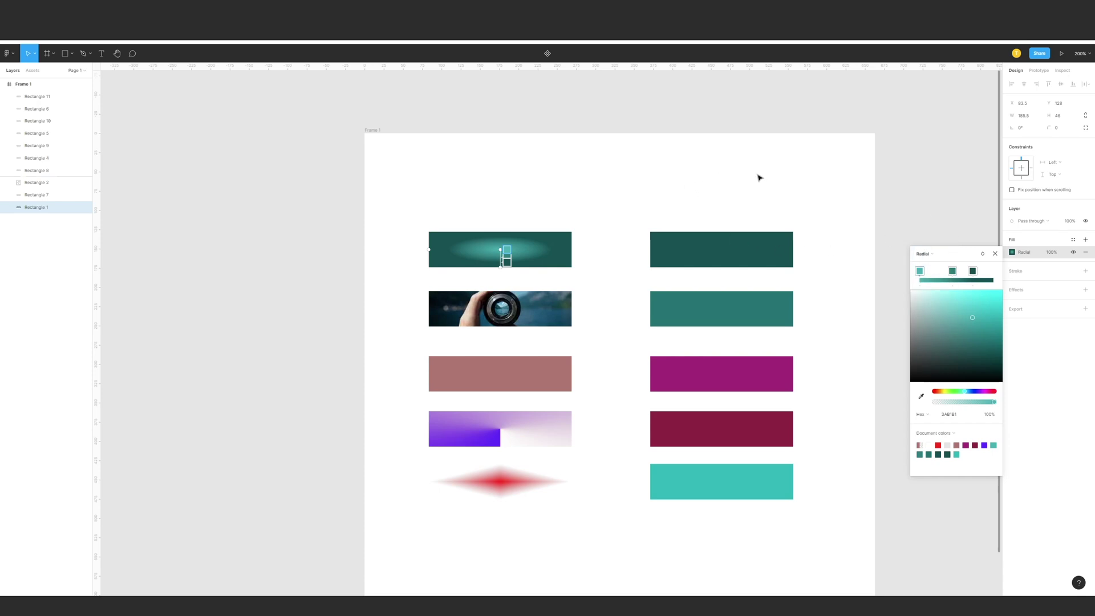
click(931, 217)
Try to copy the radial gradient rectangle's hex value and paste it onto the canvas, and undo the pasted text.
click(556, 244)
scroll(556, 244, down, 1)
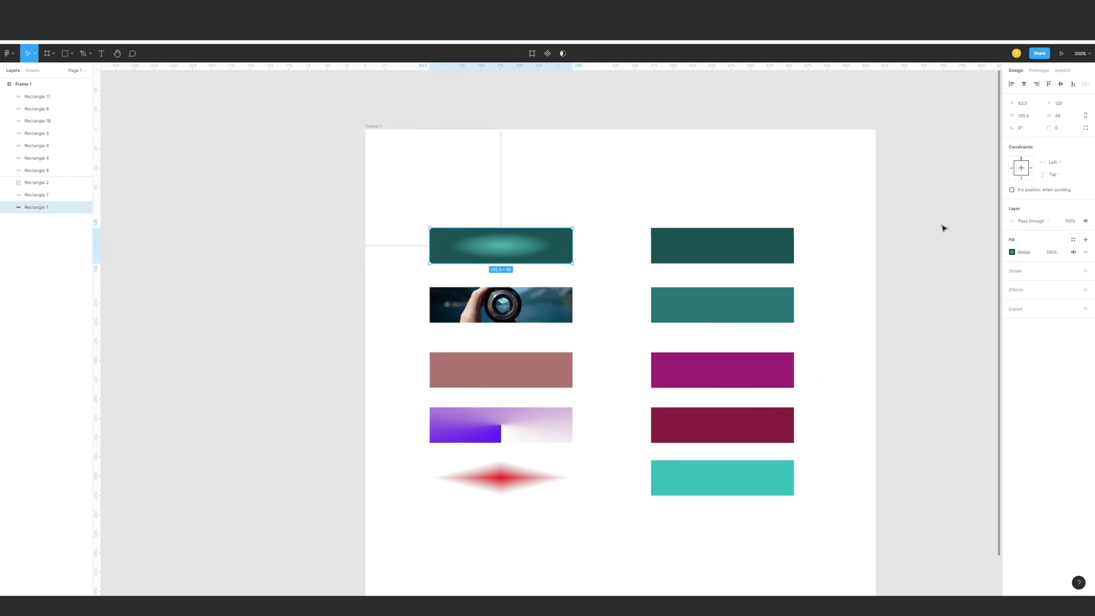
click(1013, 253)
key(ctrl+c)
key(Escape)
key(ctrl+v)
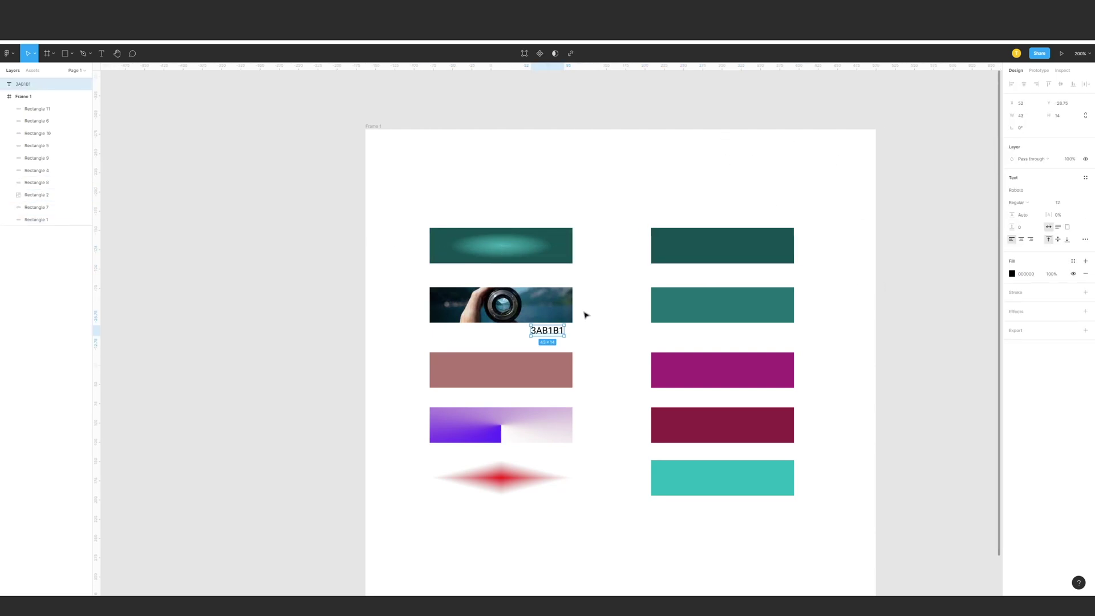
drag(551, 333, 585, 209)
key(ctrl+z)
key(ctrl+z)
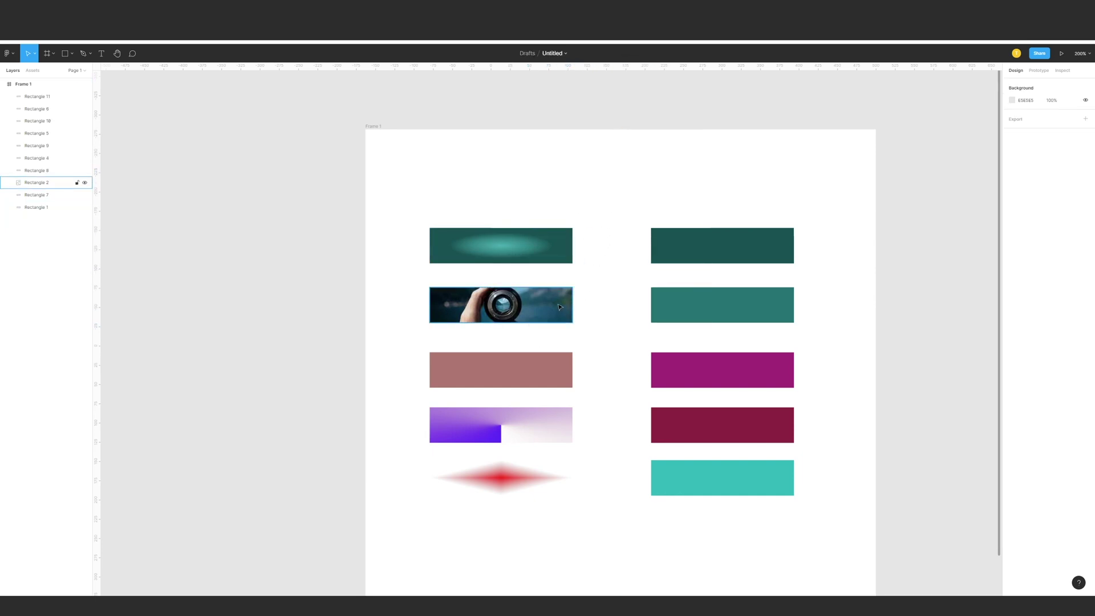
Try to copy the camera image fill onto the teal rectangle in the same row, and undo the paste.
click(558, 307)
click(1013, 252)
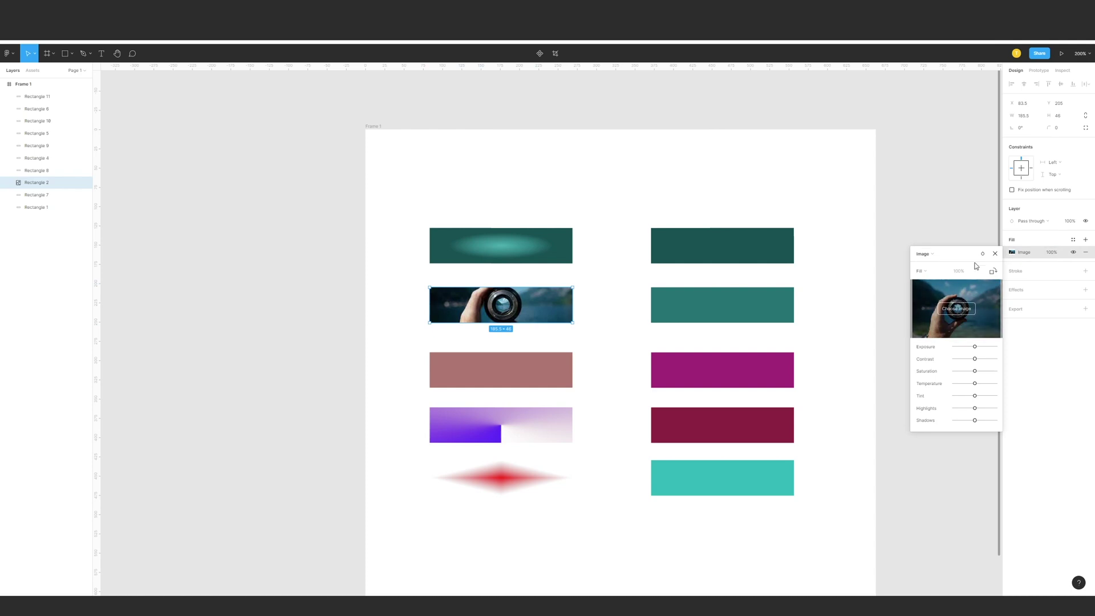
click(1026, 253)
click(1012, 253)
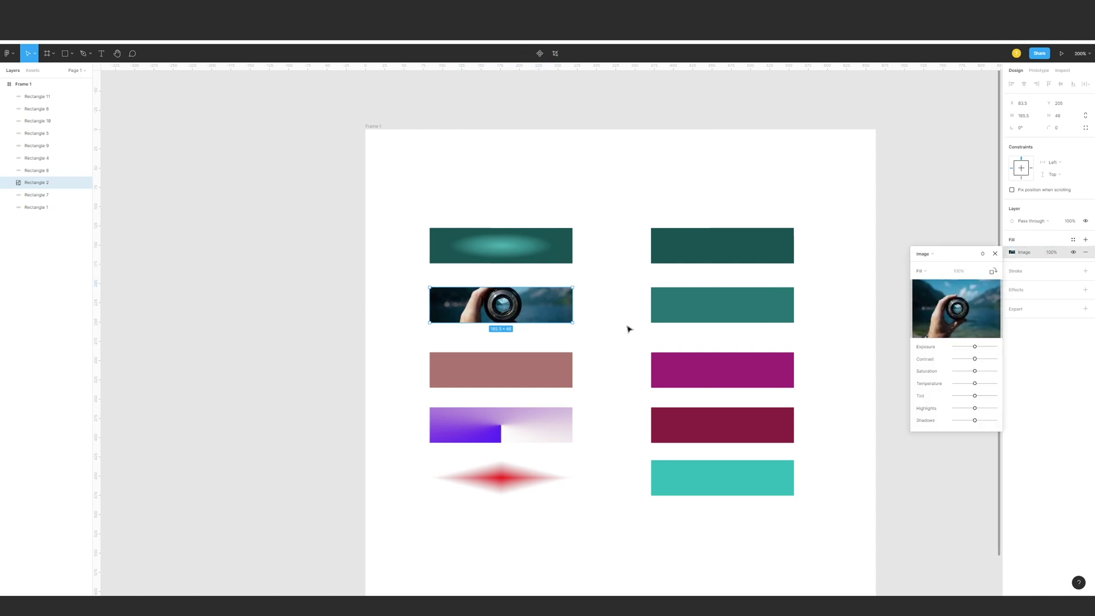
click(638, 196)
click(721, 301)
key(ctrl+v)
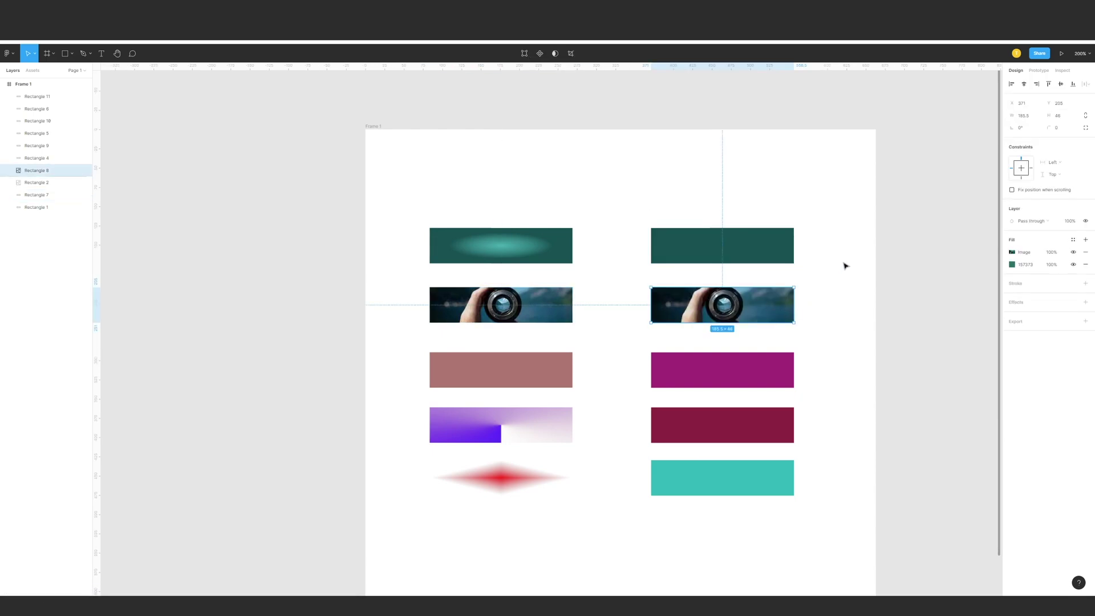
key(ctrl+z)
click(648, 200)
Try to copy the dusty-pink rectangle's B27672 colour value and paste it onto the magenta rectangle.
scroll(616, 216, left, 2)
drag(589, 238, 637, 200)
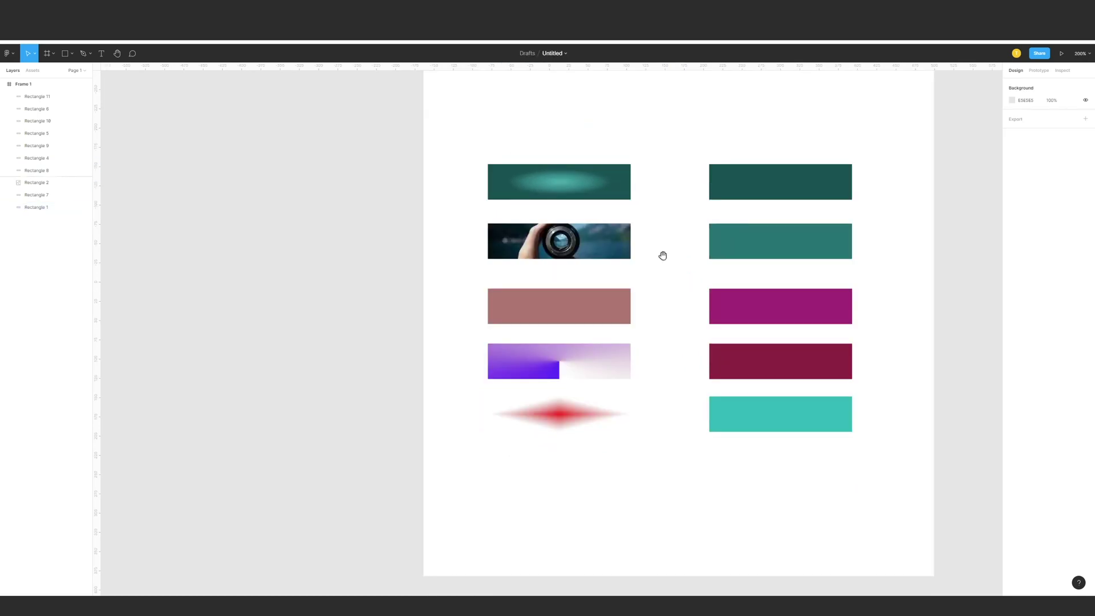
scroll(663, 255, up, 2)
click(584, 341)
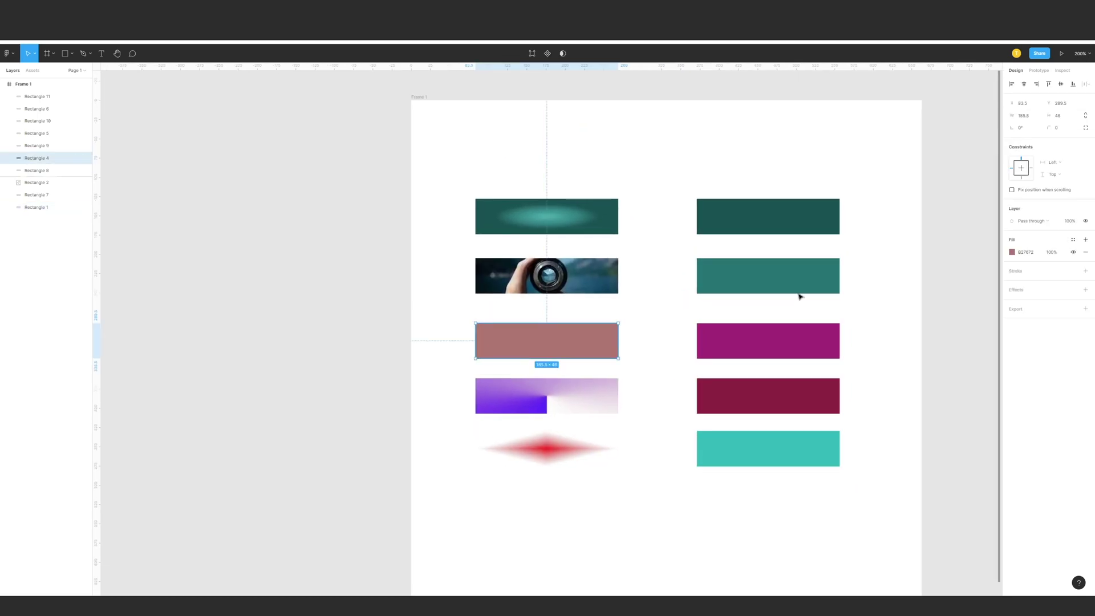
click(1012, 252)
click(856, 309)
click(824, 336)
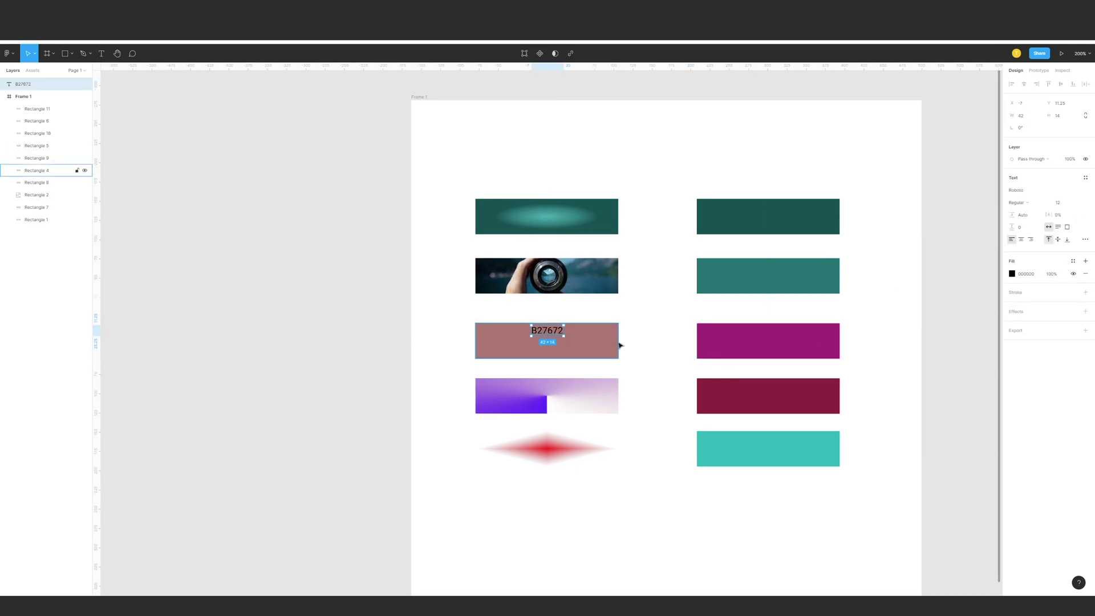
Try to copy the purple angular gradient onto the dark red rectangle in the same row, and undo the paste.
drag(653, 348, 659, 287)
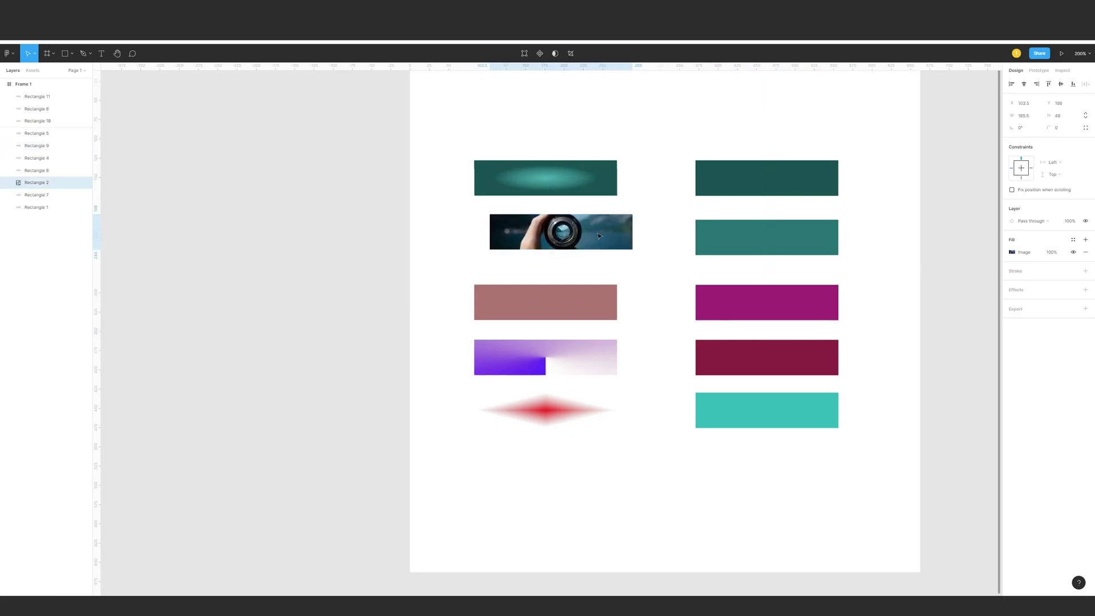
click(592, 344)
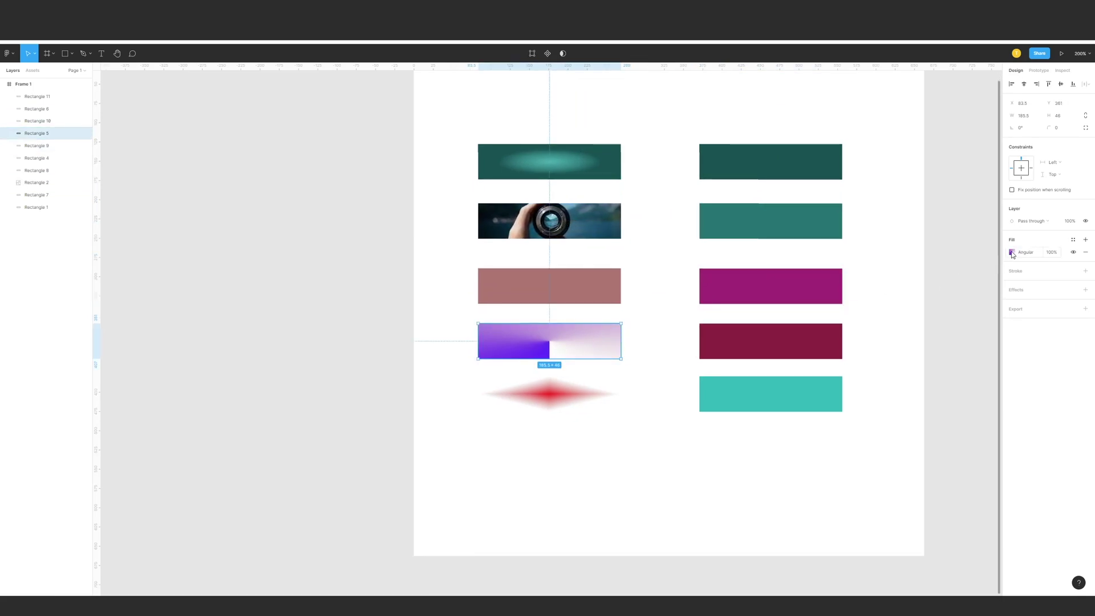
click(1013, 253)
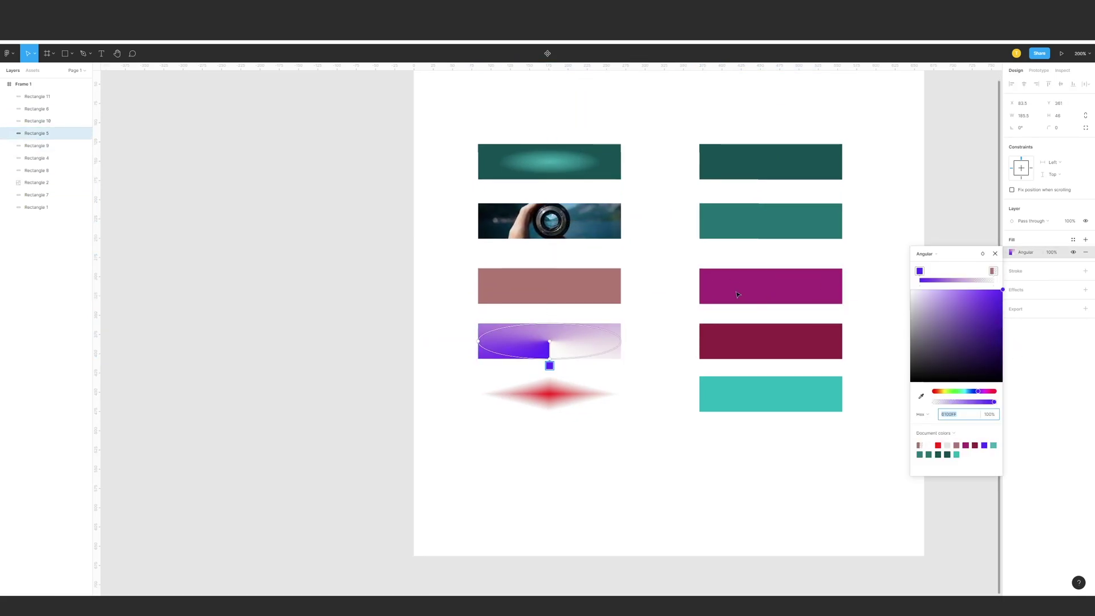
key(ctrl+c)
key(Escape)
key(ctrl+v)
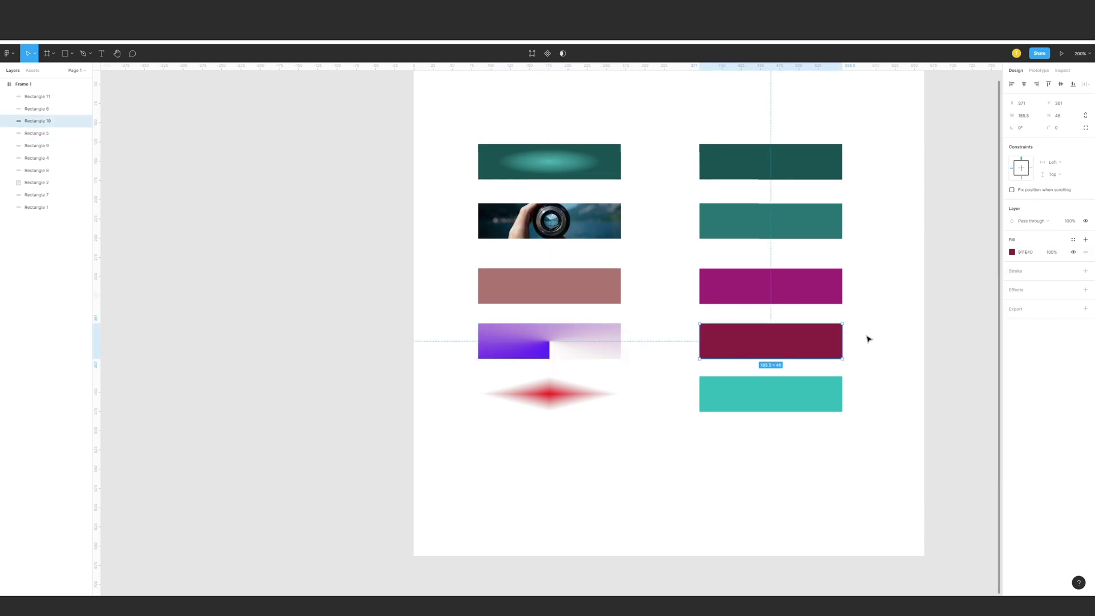
key(ctrl+z)
click(668, 336)
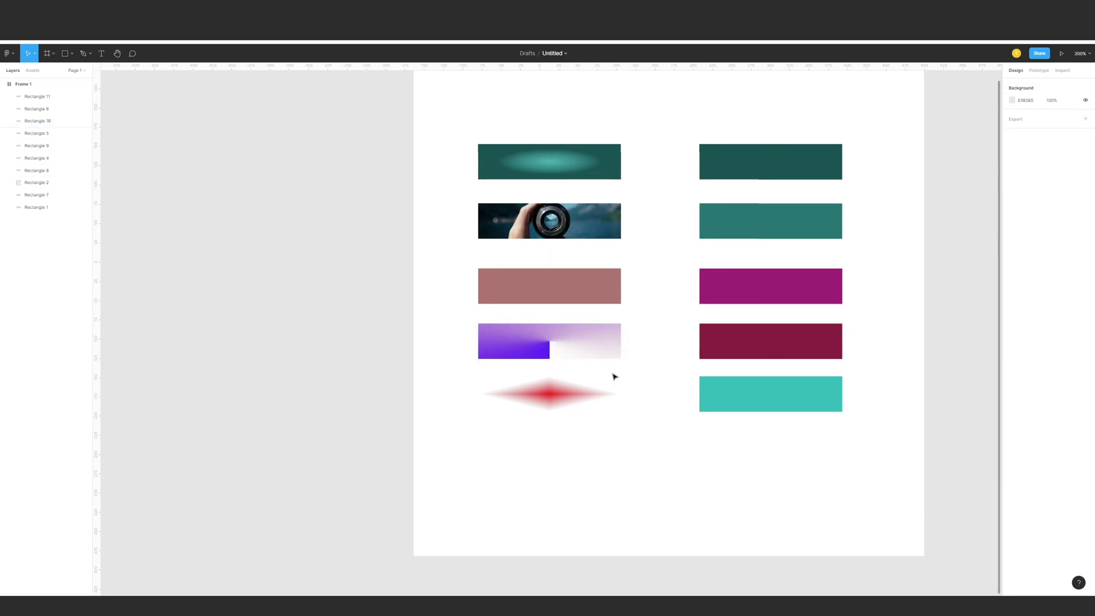
Try to copy the red diamond gradient onto the turquoise rectangle in the same row, and undo the paste.
click(612, 380)
click(1012, 253)
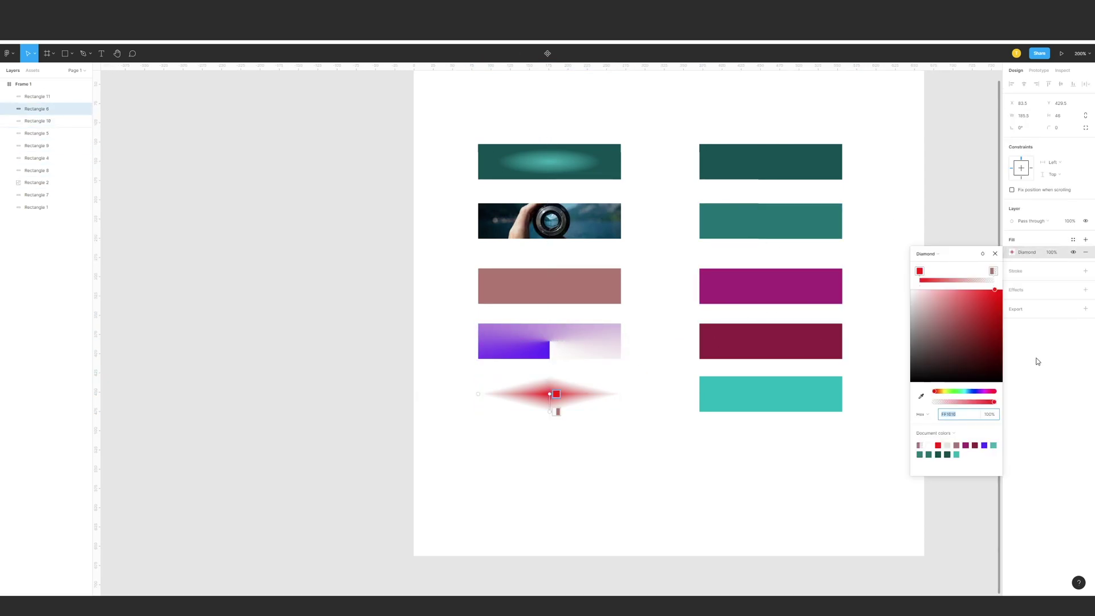
key(Escape)
click(778, 407)
key(ctrl+v)
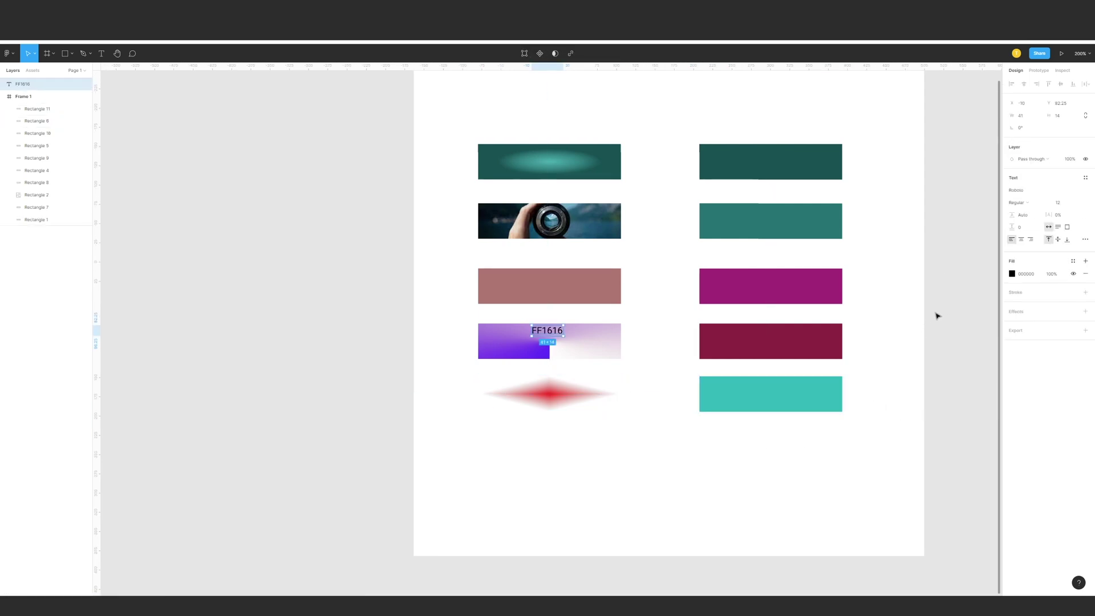
key(ctrl+z)
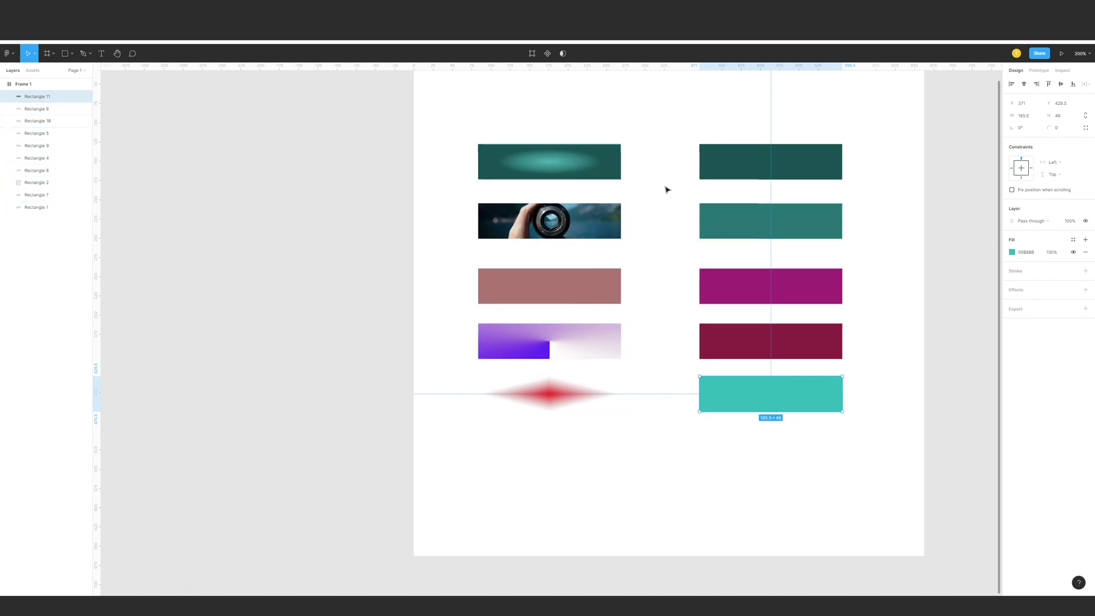
Try again to paste the camera rectangle's image fill onto the teal rectangle, and undo the paste.
click(571, 219)
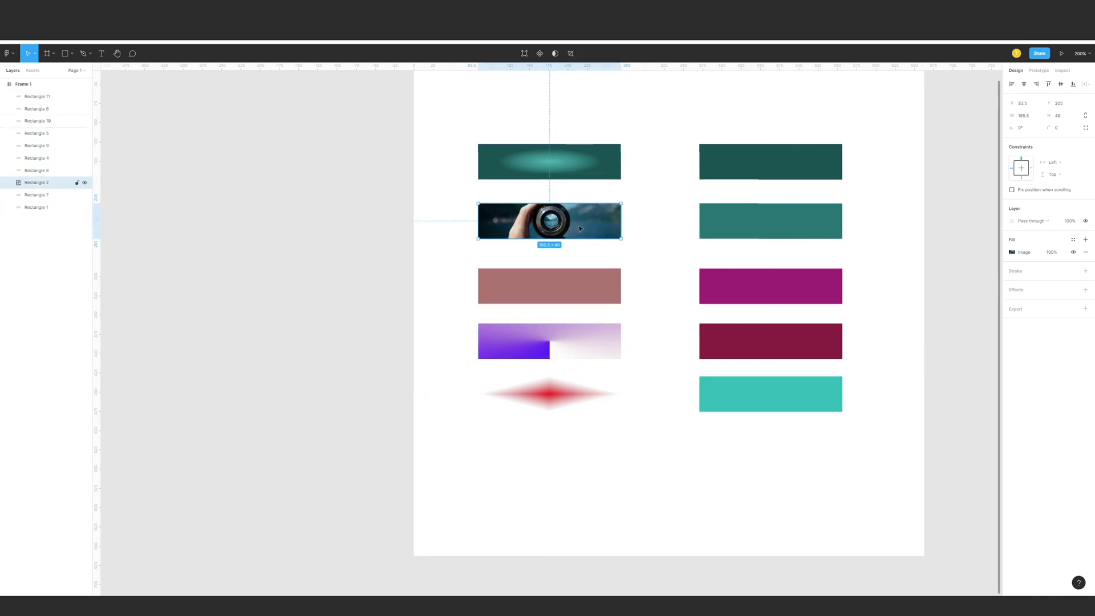
click(1012, 252)
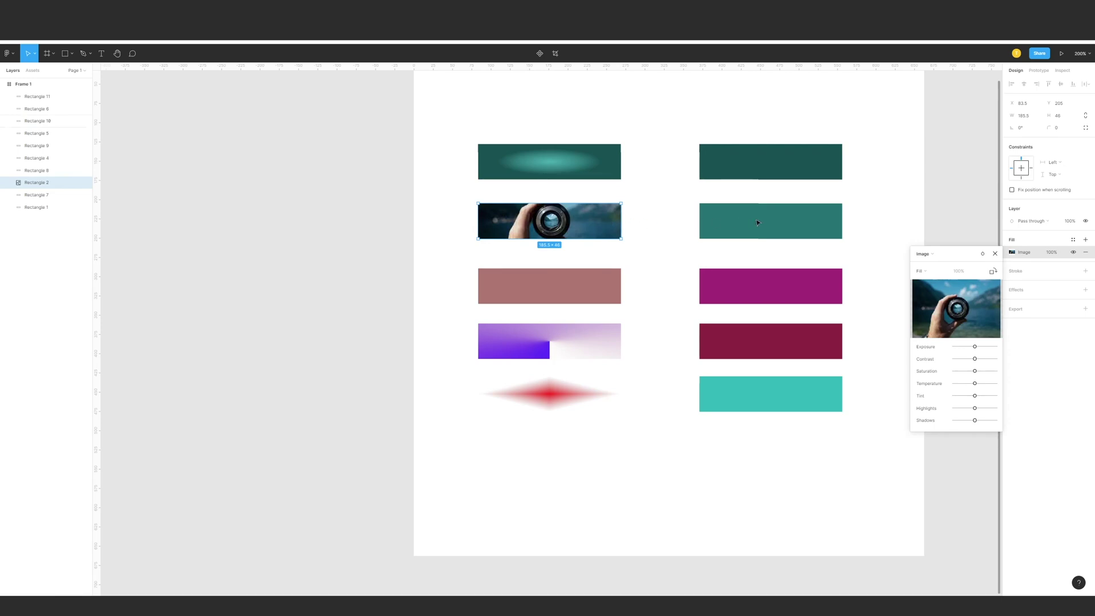
key(Escape)
click(772, 228)
key(ctrl+v)
key(ctrl+z)
Copy the radial gradient fill from the top rectangle and paste it onto the dark green rectangle in the same row.
scroll(887, 235, up, 2)
drag(639, 188, 626, 215)
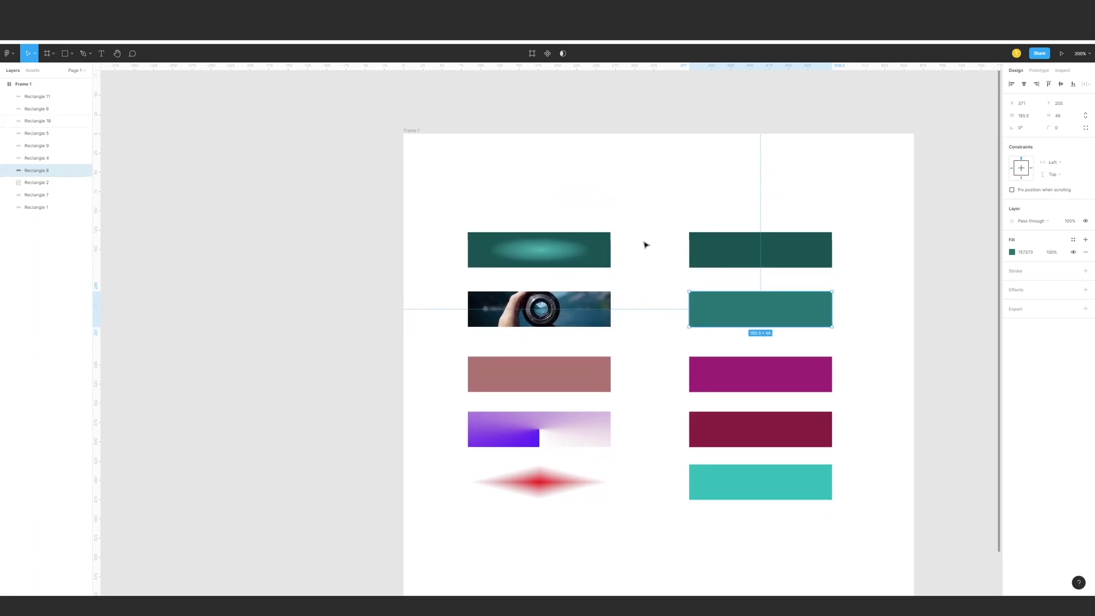
click(608, 242)
drag(640, 227, 641, 206)
click(1012, 253)
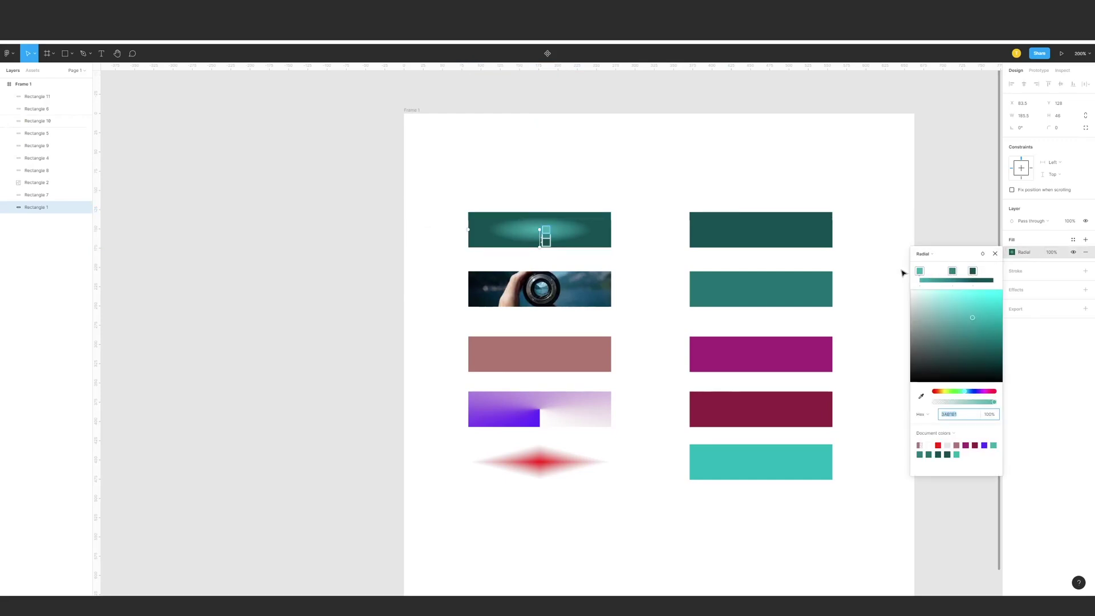
click(973, 271)
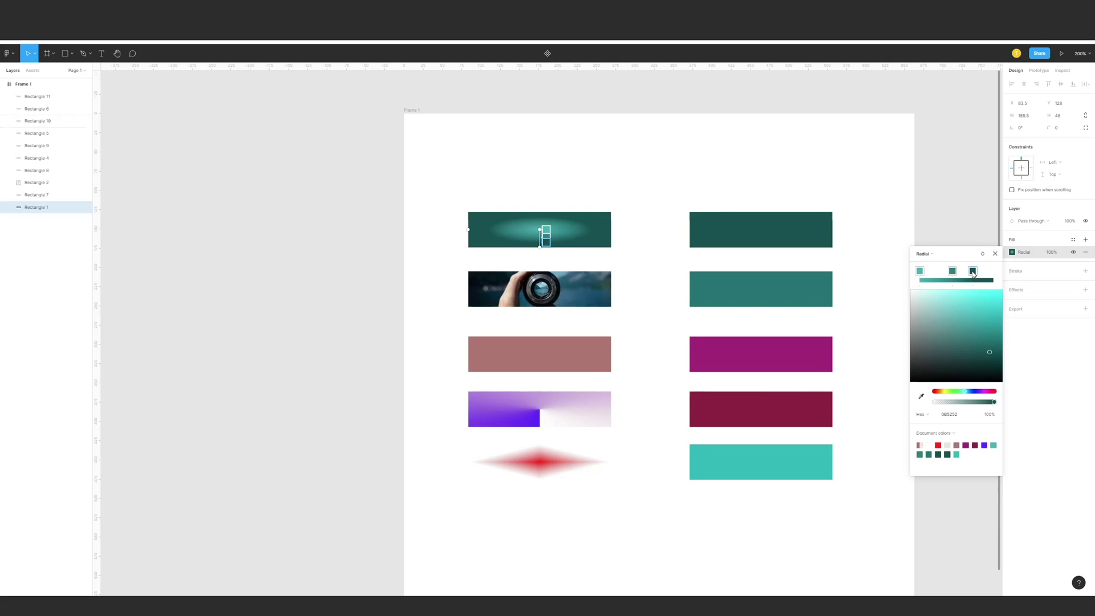
click(823, 232)
click(823, 232)
key(ctrl+v)
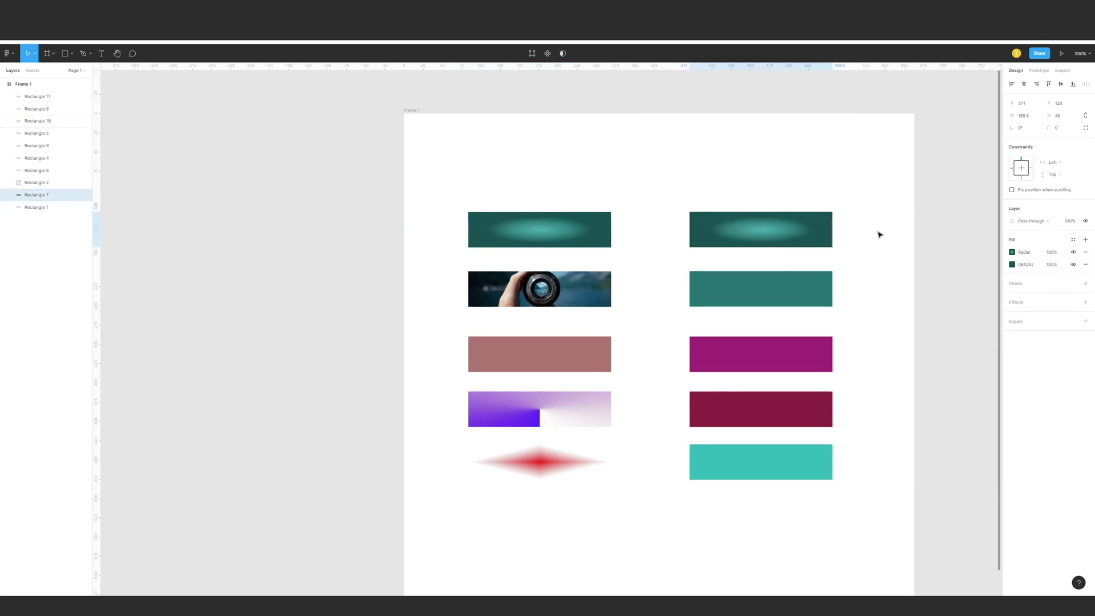
Hide and show the pasted radial fill for comparison, and remove the solid 0B5252 fill beneath it.
click(609, 230)
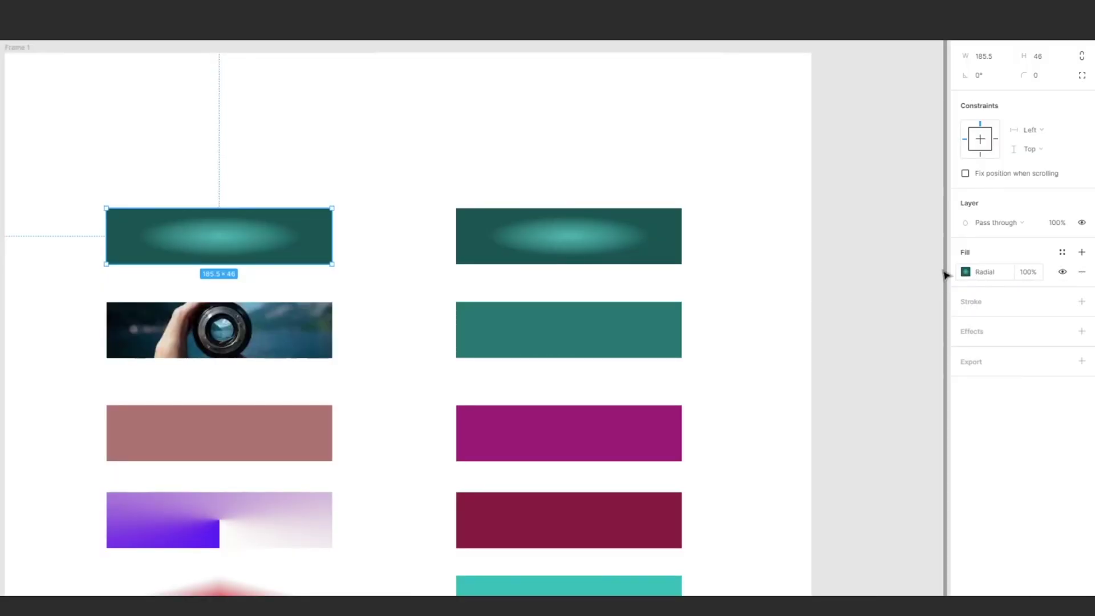
click(619, 250)
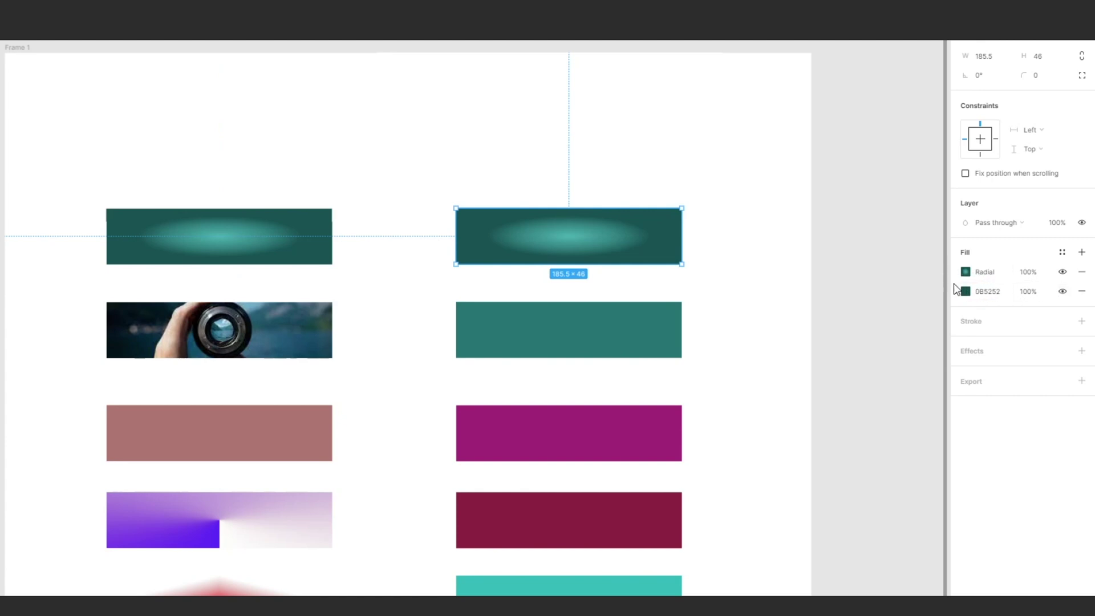
click(1062, 271)
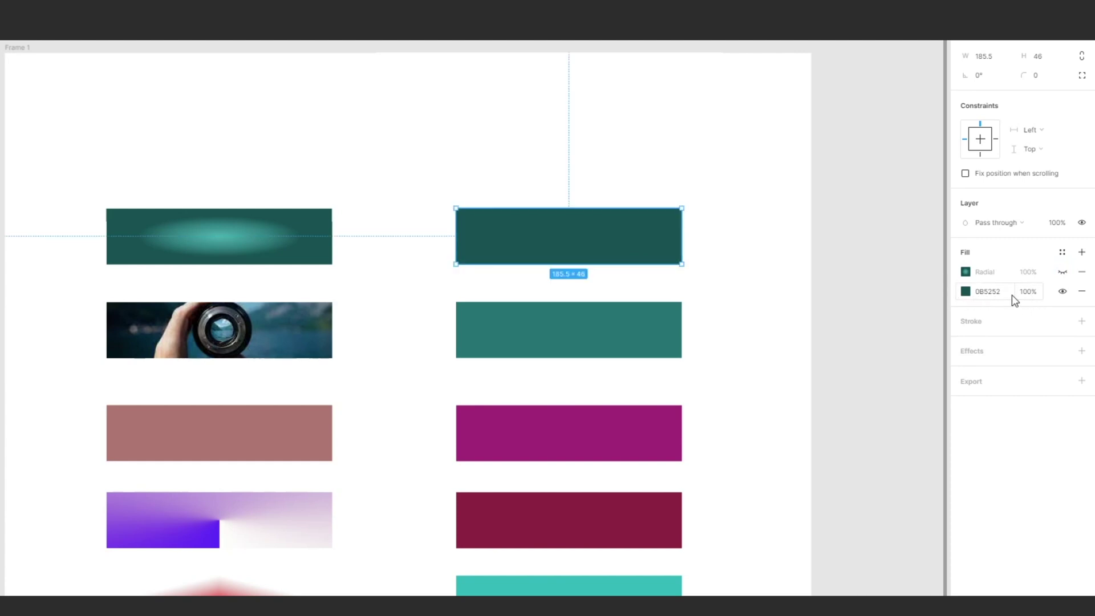
click(1062, 272)
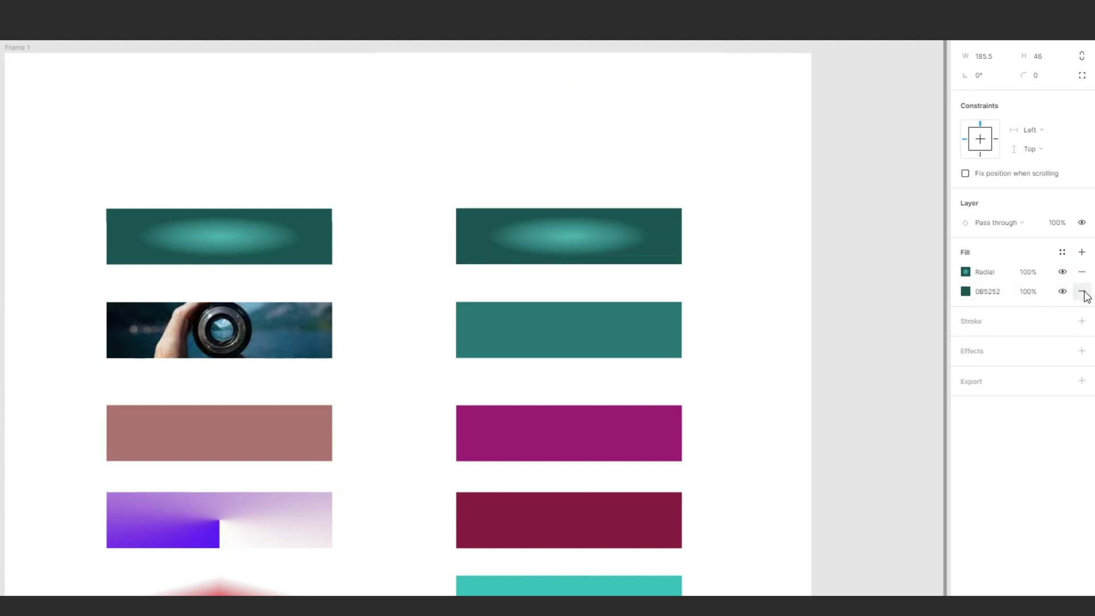
click(1083, 293)
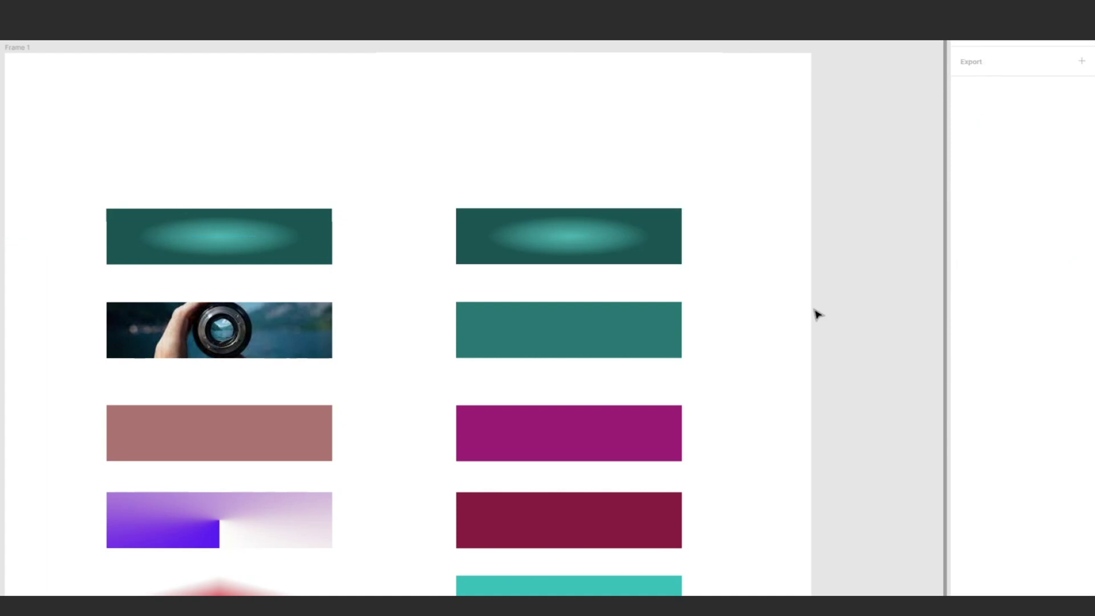
drag(504, 312, 518, 288)
click(317, 304)
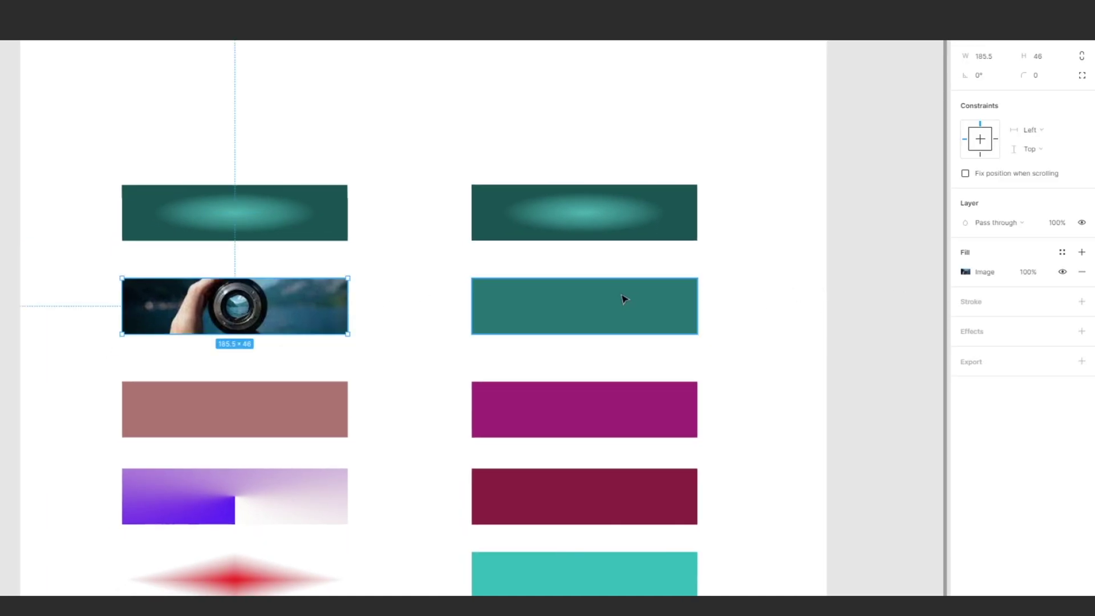
click(645, 302)
key(ctrl+z)
key(ctrl+shift+z)
click(320, 316)
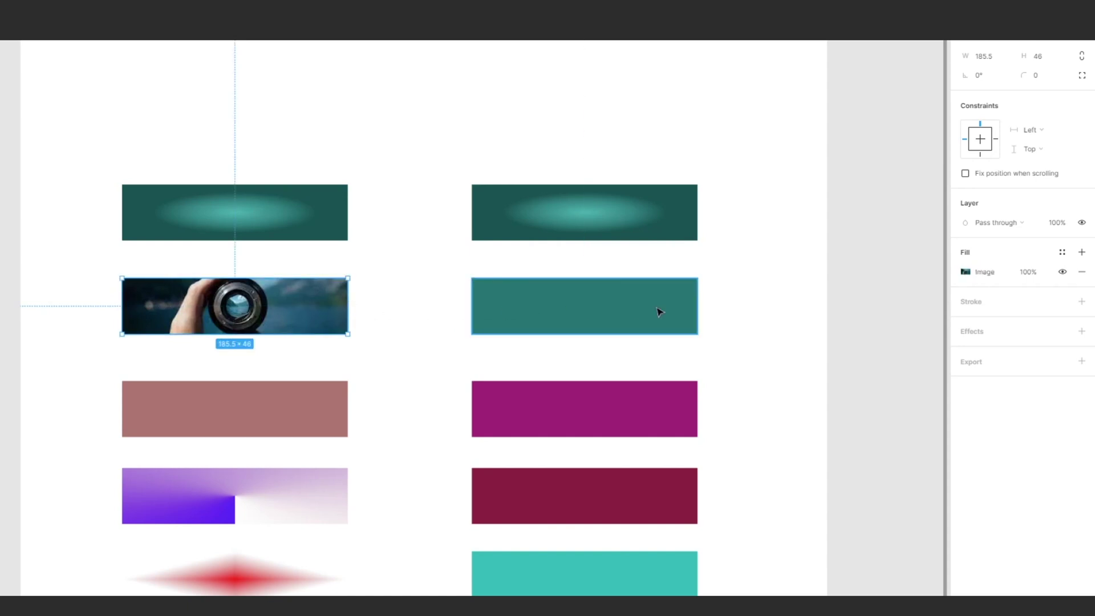
click(576, 312)
click(303, 311)
click(575, 313)
key(shift+Tab)
key(Tab)
Copy the image fill from the camera rectangle and paste it onto the teal rectangle in the same row.
click(284, 310)
click(966, 272)
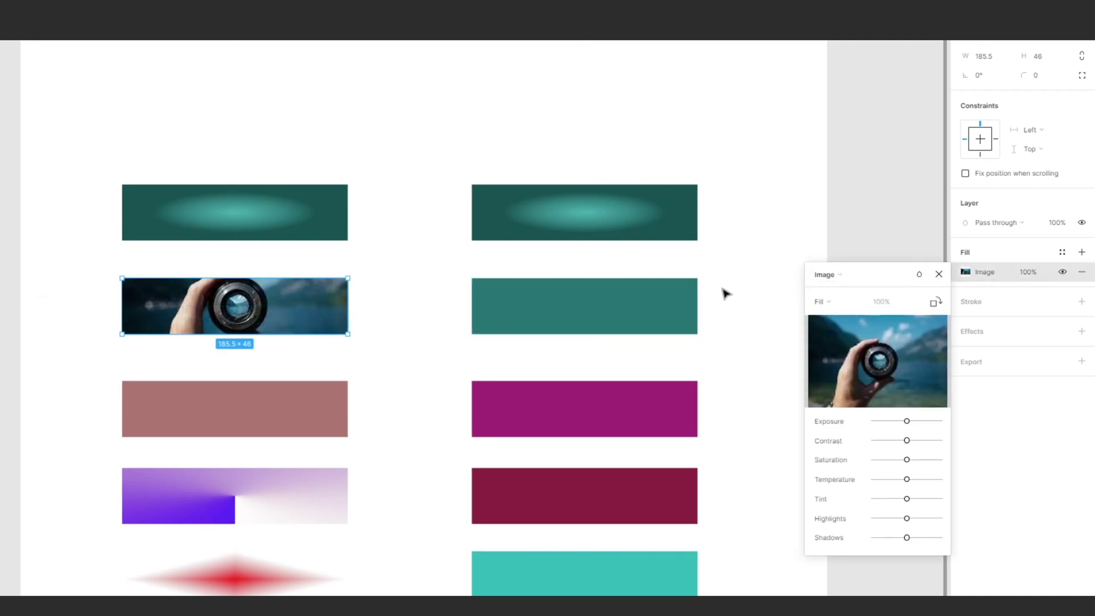
click(595, 308)
key(ctrl+v)
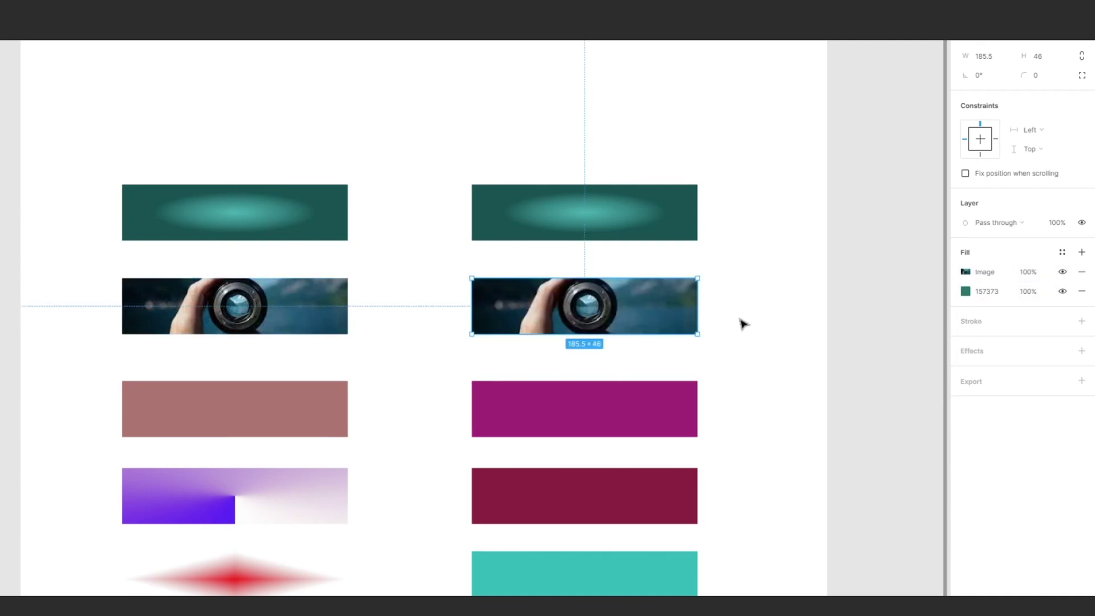
Remove the solid 157373 fill beneath the pasted image and deselect the rectangle.
scroll(763, 282, down, 2)
drag(763, 283, 737, 278)
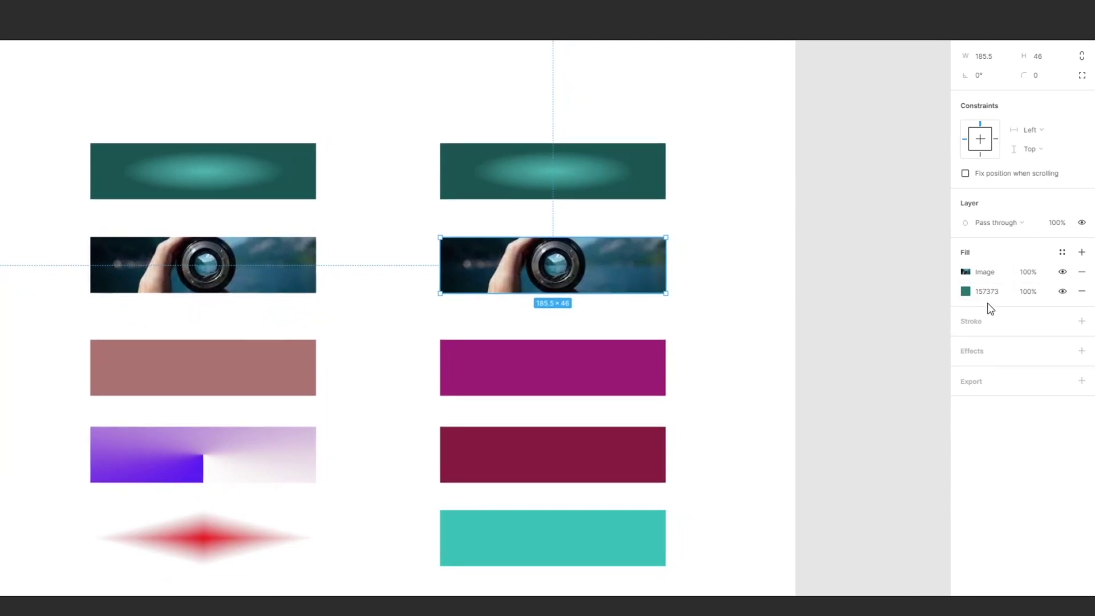
click(1082, 293)
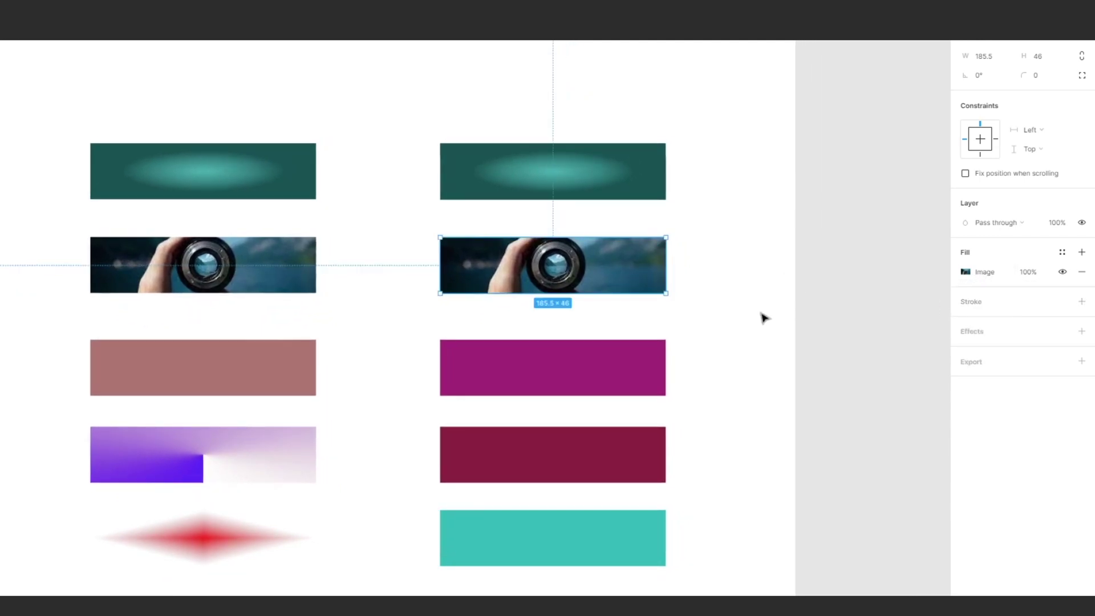
click(763, 316)
scroll(728, 302, up, 1)
Try to copy the solid B27672 fill onto the magenta rectangle in the same row, and undo the paste.
click(301, 396)
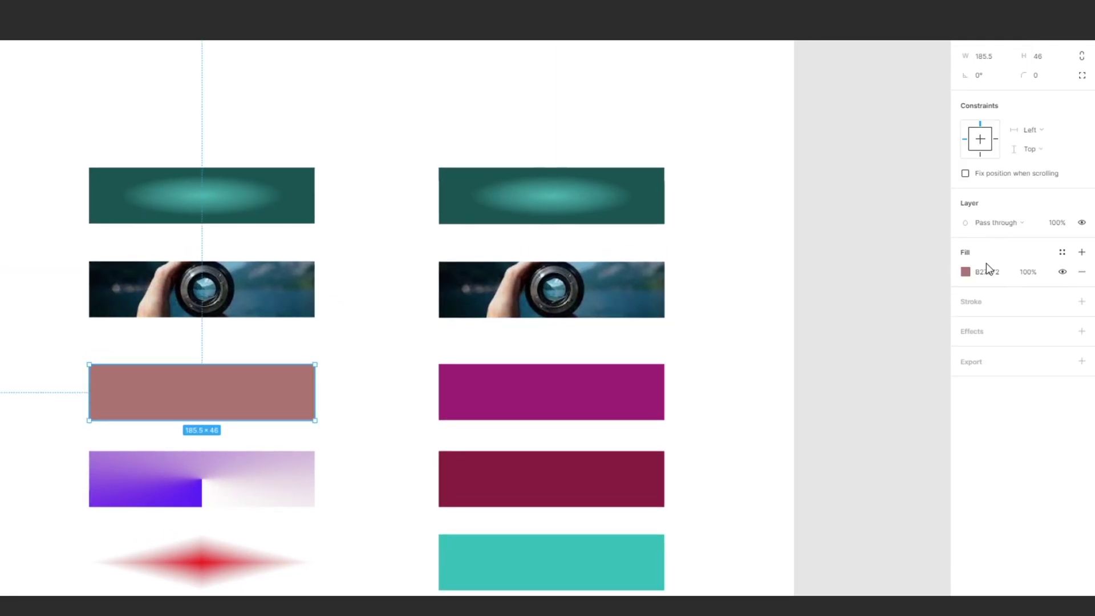
click(965, 273)
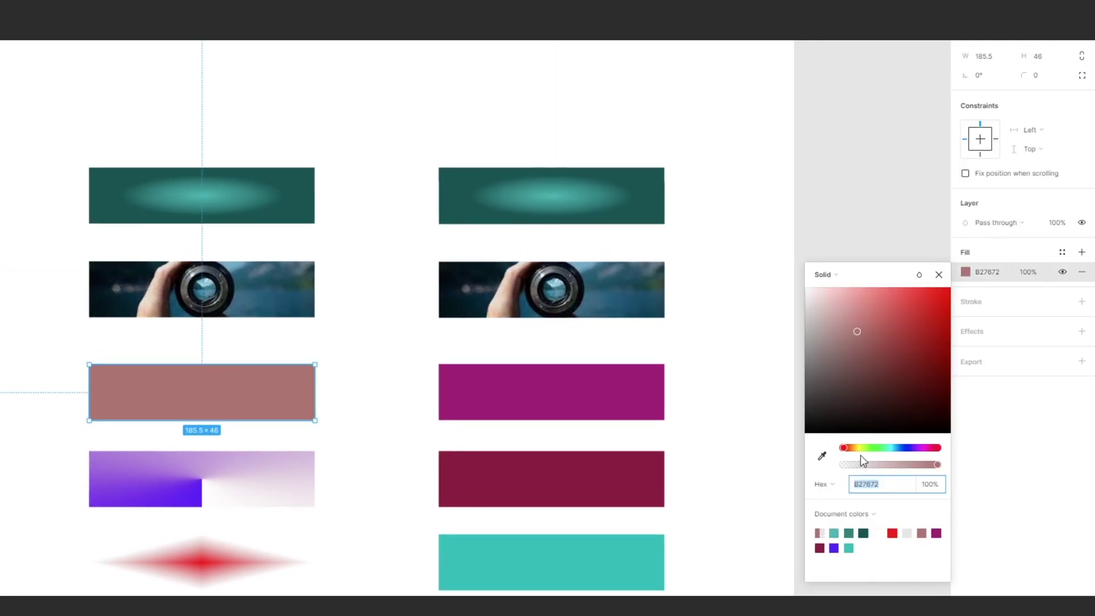
click(879, 486)
click(883, 272)
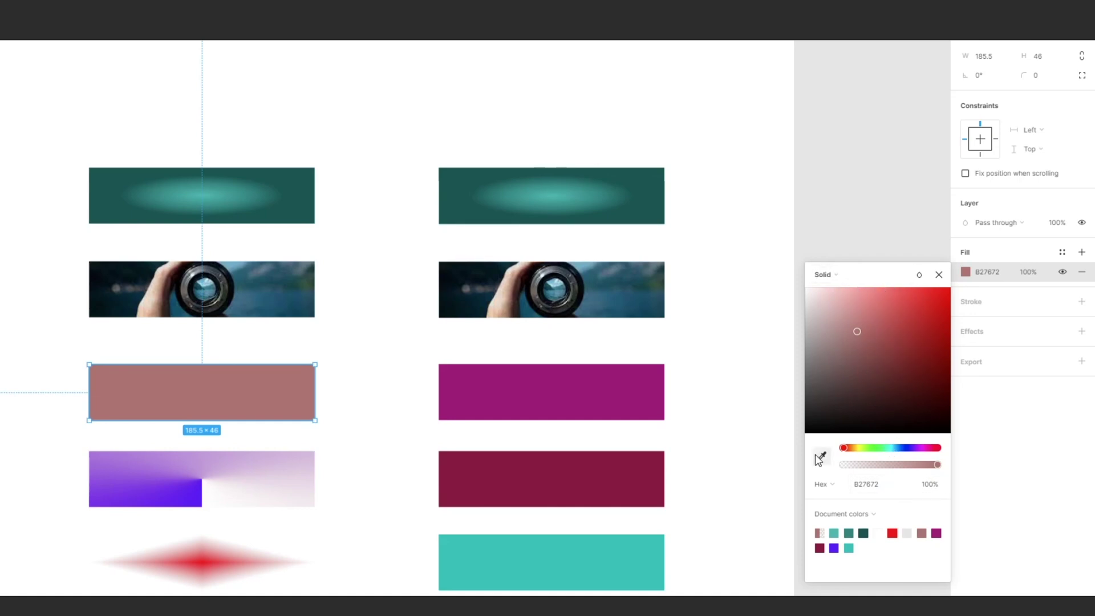
click(865, 279)
click(871, 278)
click(649, 386)
key(ctrl+v)
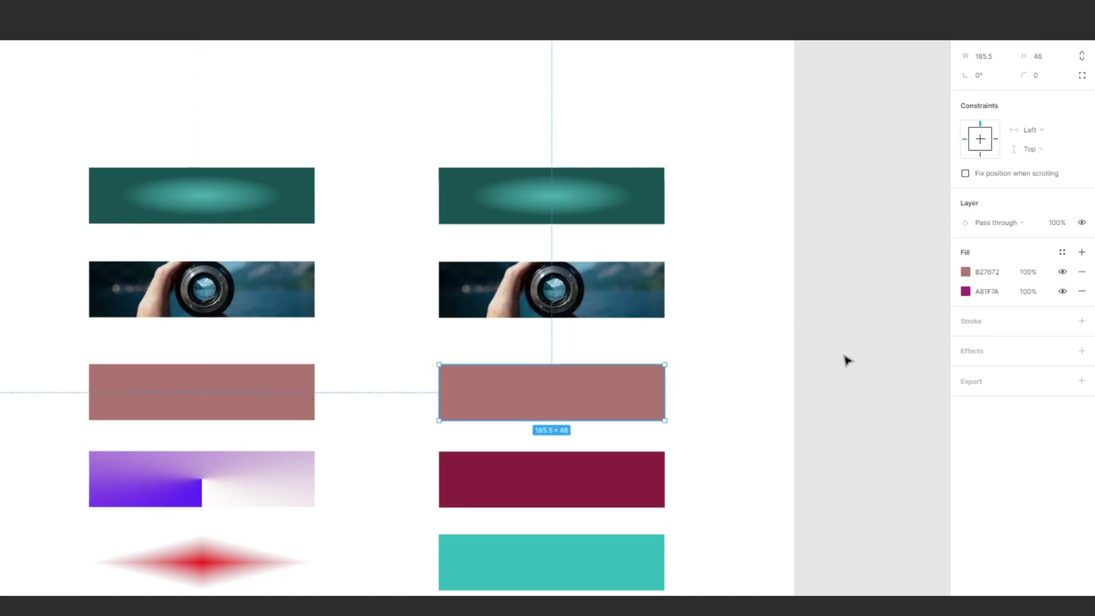
key(ctrl+z)
Copy the solid B27672 fill from the dusty pink rectangle and paste it onto the magenta rectangle beside it.
drag(662, 355, 709, 339)
click(345, 361)
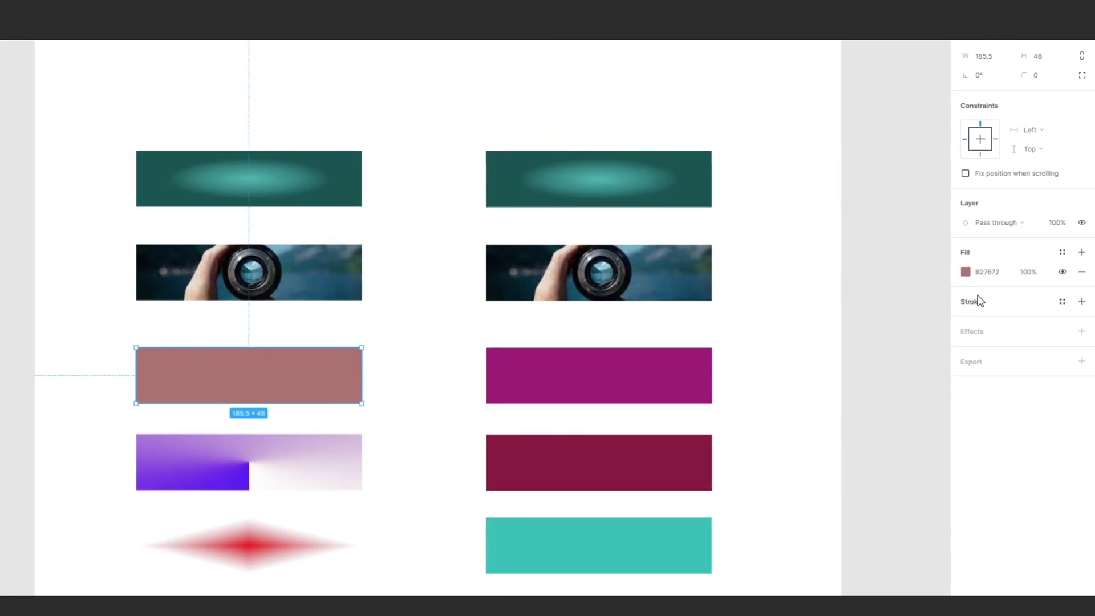
click(965, 272)
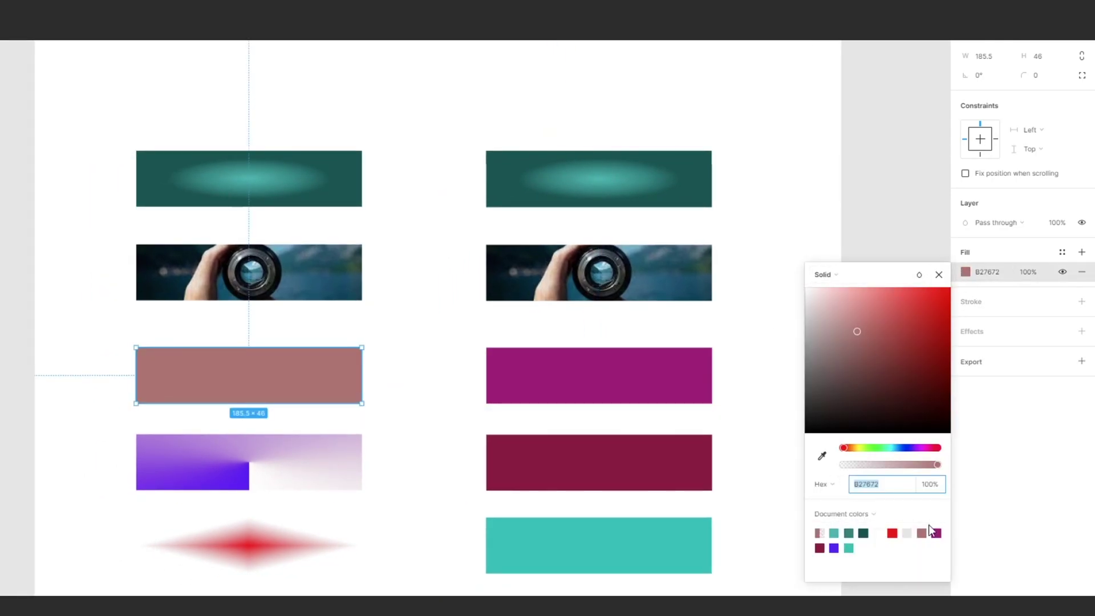
click(894, 277)
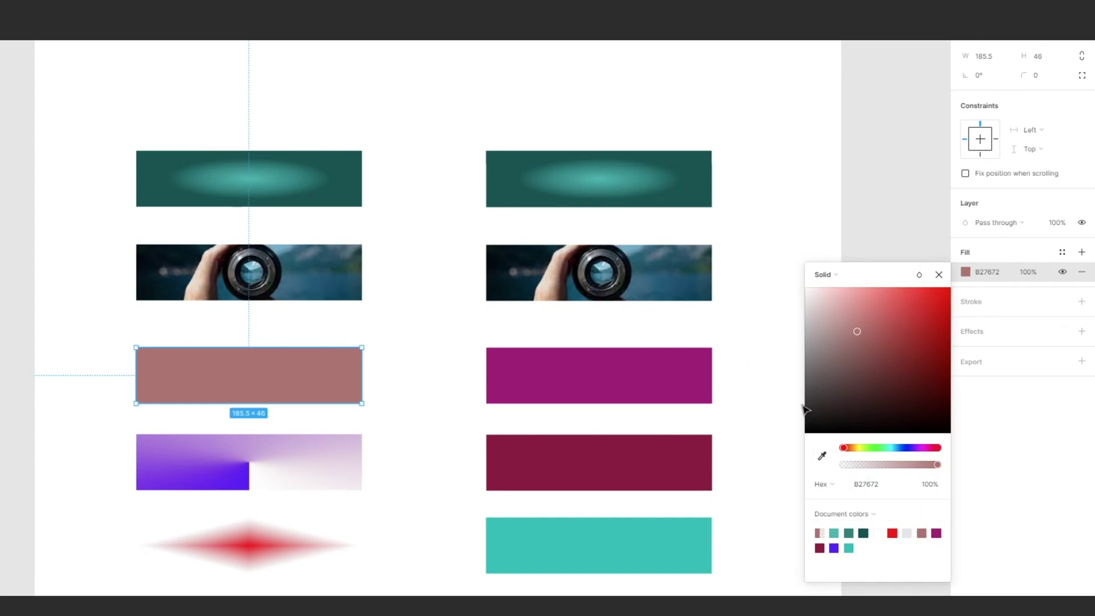
click(653, 381)
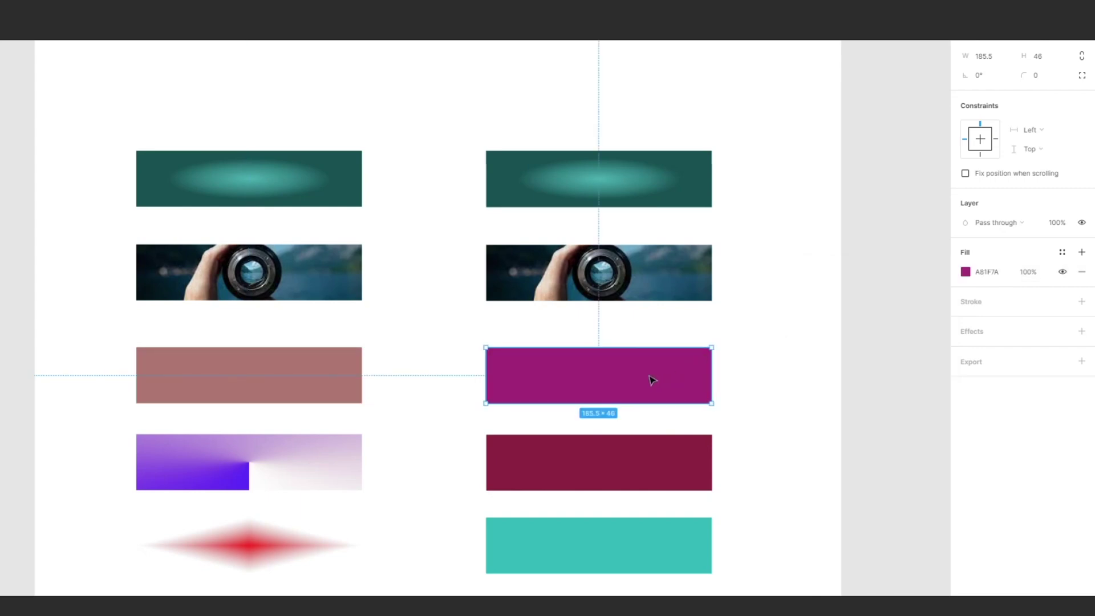
key(ctrl+v)
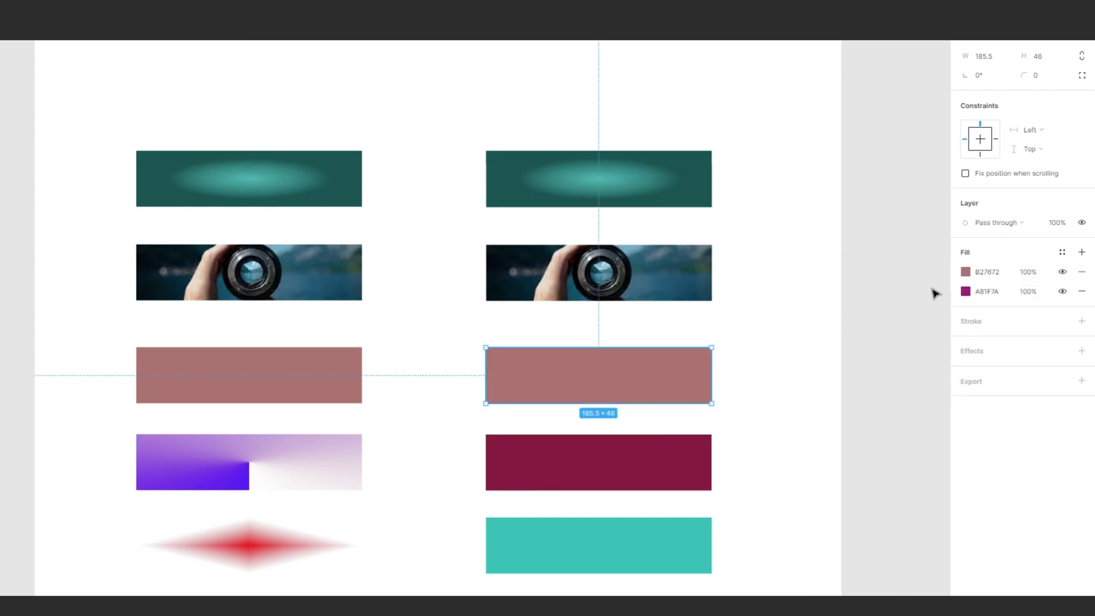
Copy the angular gradient fill from the purple rectangle and paste it onto the dark red rectangle in the same row.
scroll(758, 342, down, 1)
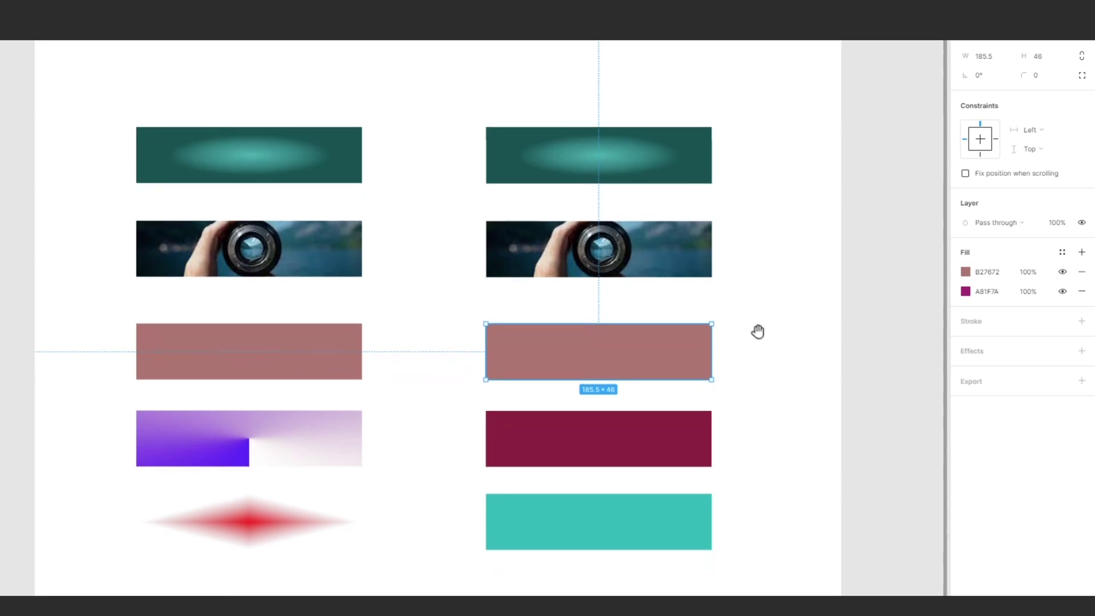
click(321, 437)
click(965, 272)
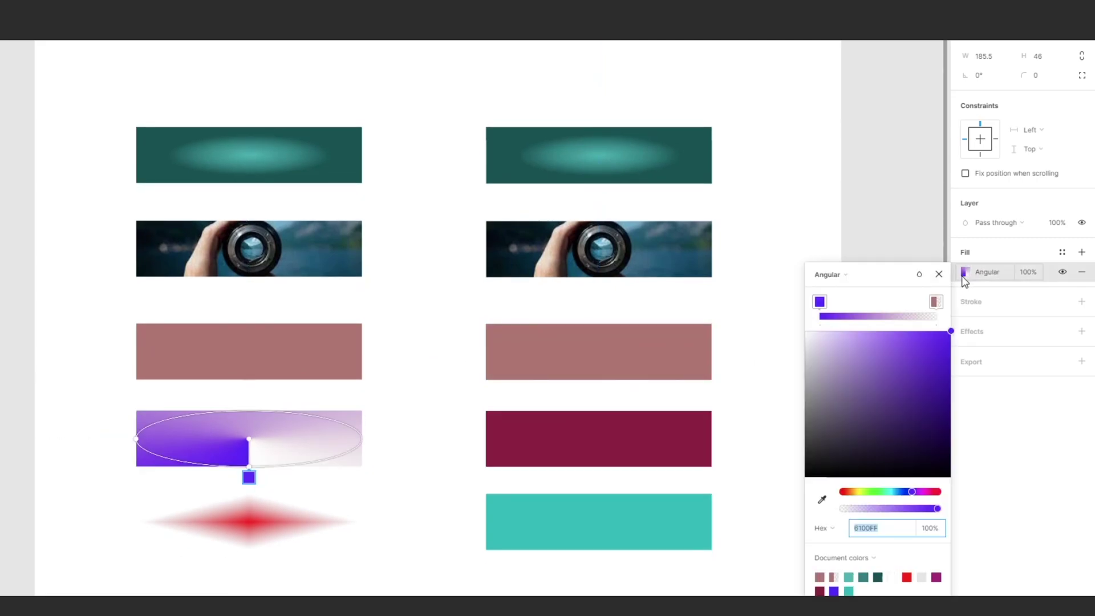
click(875, 298)
key(Delete)
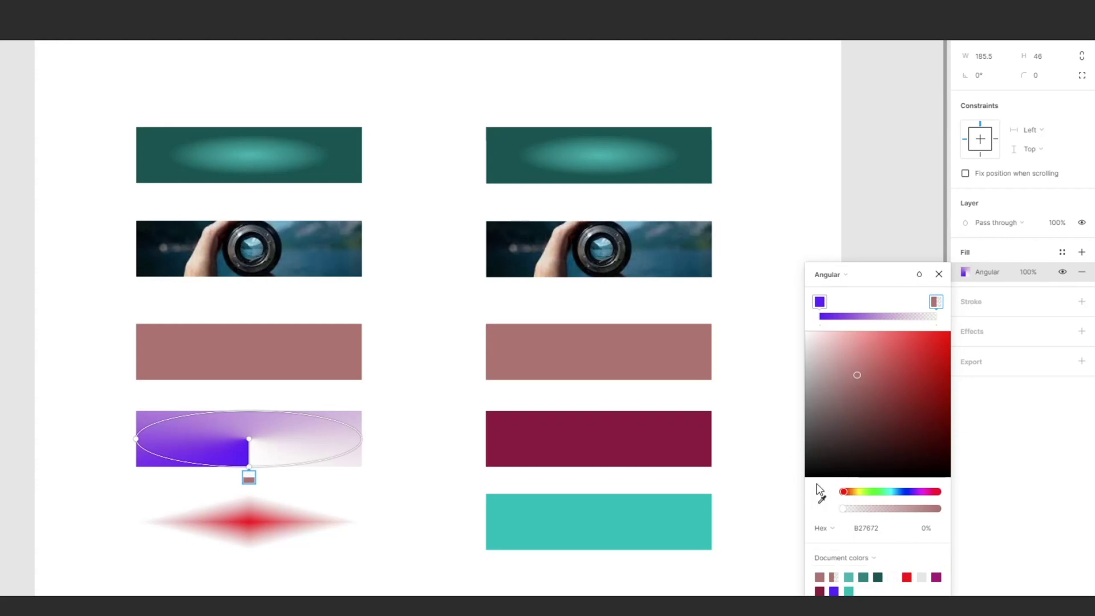
click(678, 439)
key(ctrl+v)
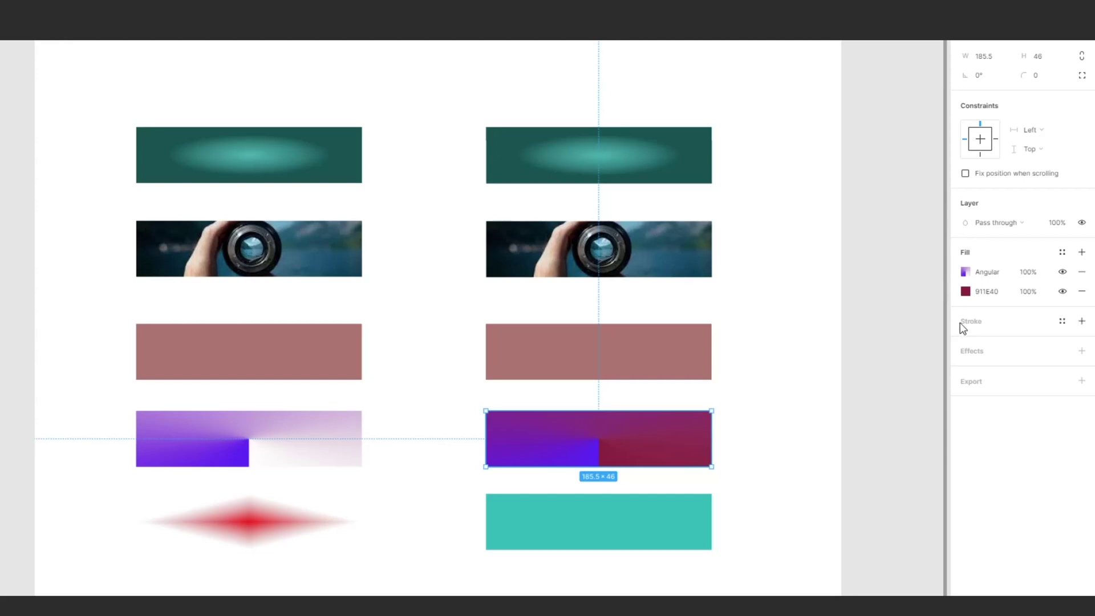
Hide and show the pasted angular gradient repeatedly to compare it with the solid 911E40 fill beneath.
click(1062, 272)
click(1062, 272)
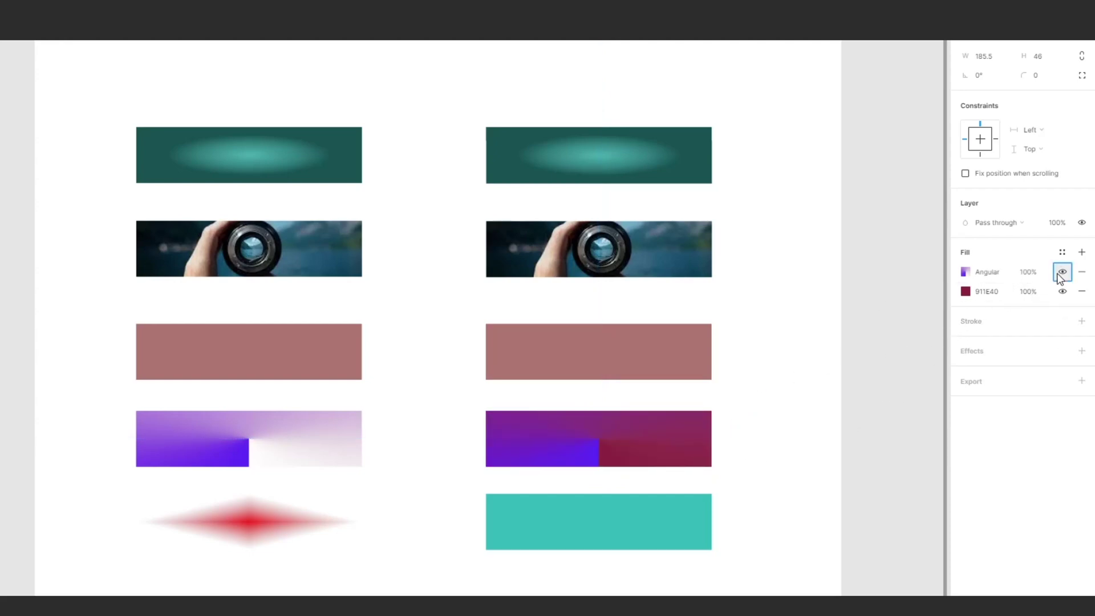
click(1062, 272)
click(1062, 272)
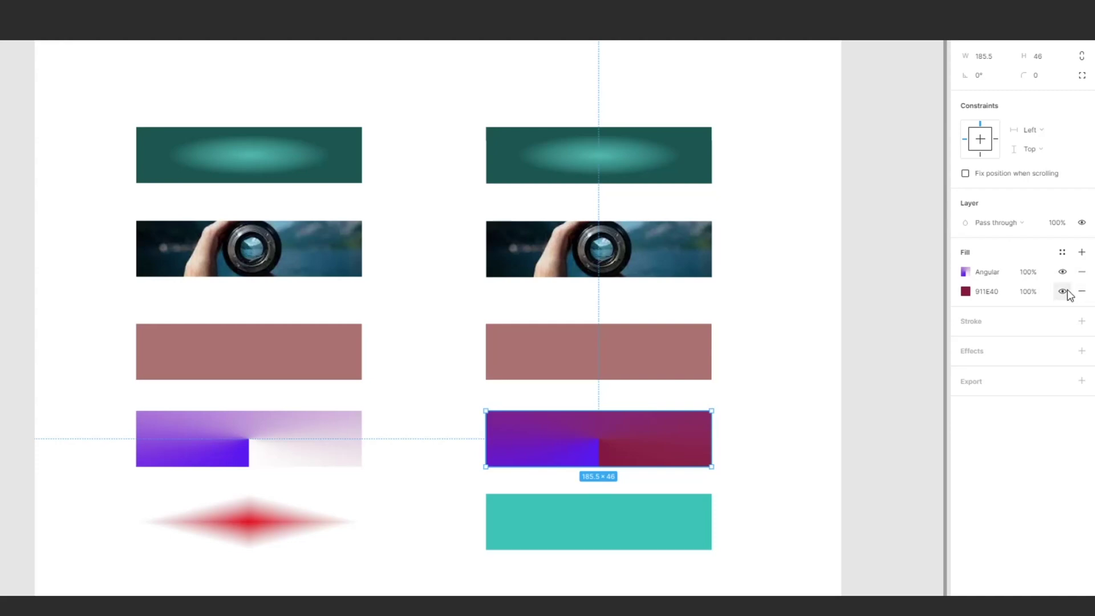
Set the red diamond gradient's transparent outer stop to dark green 0B5252 and paste the gradient onto the turquoise rectangle in the same row.
click(325, 518)
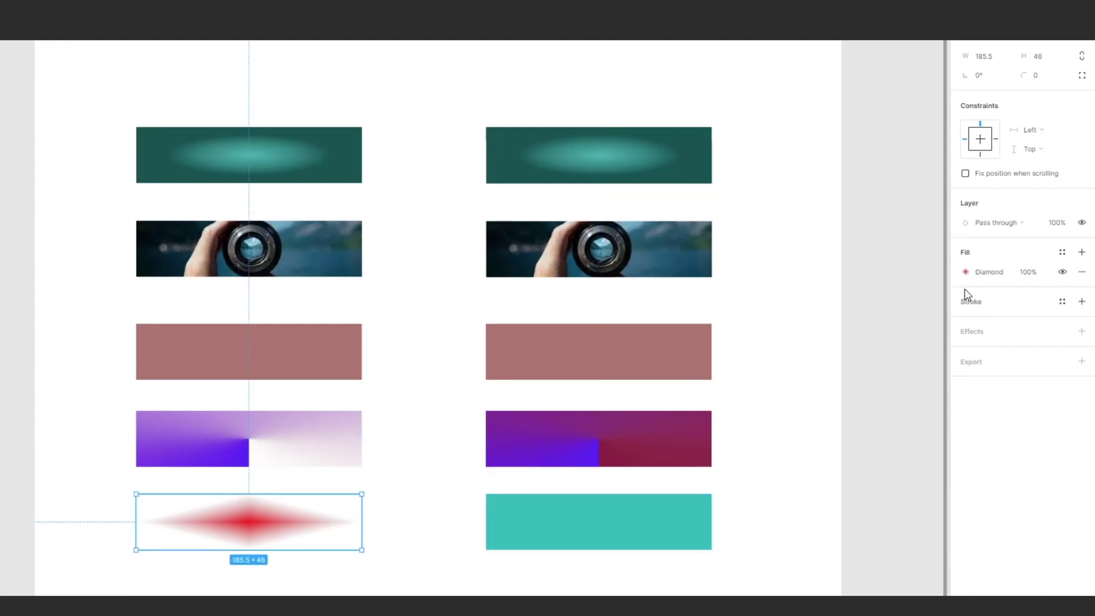
click(972, 275)
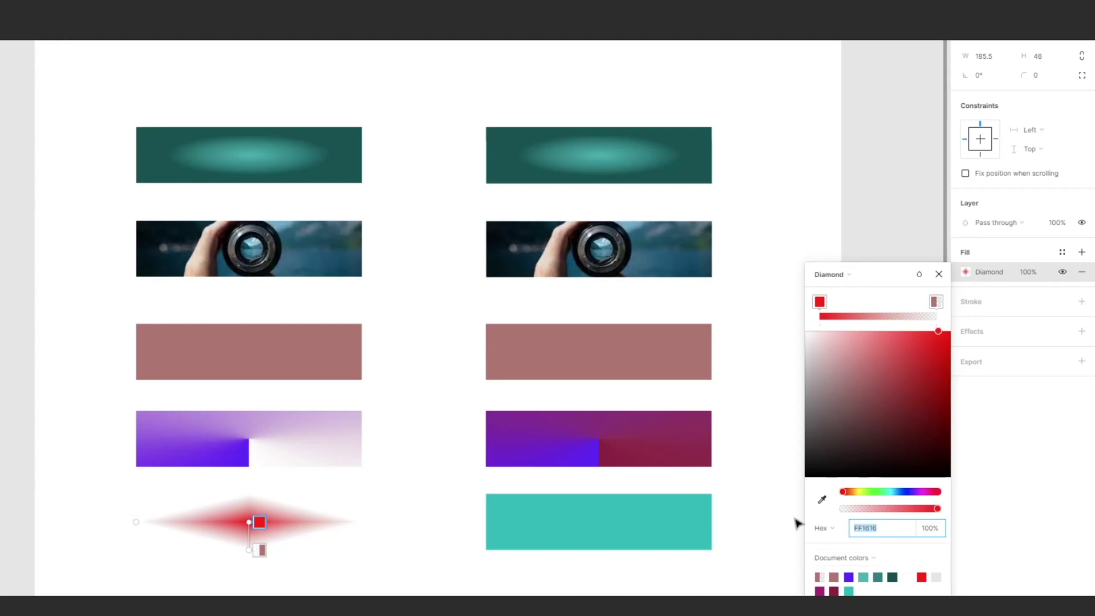
click(868, 367)
click(935, 302)
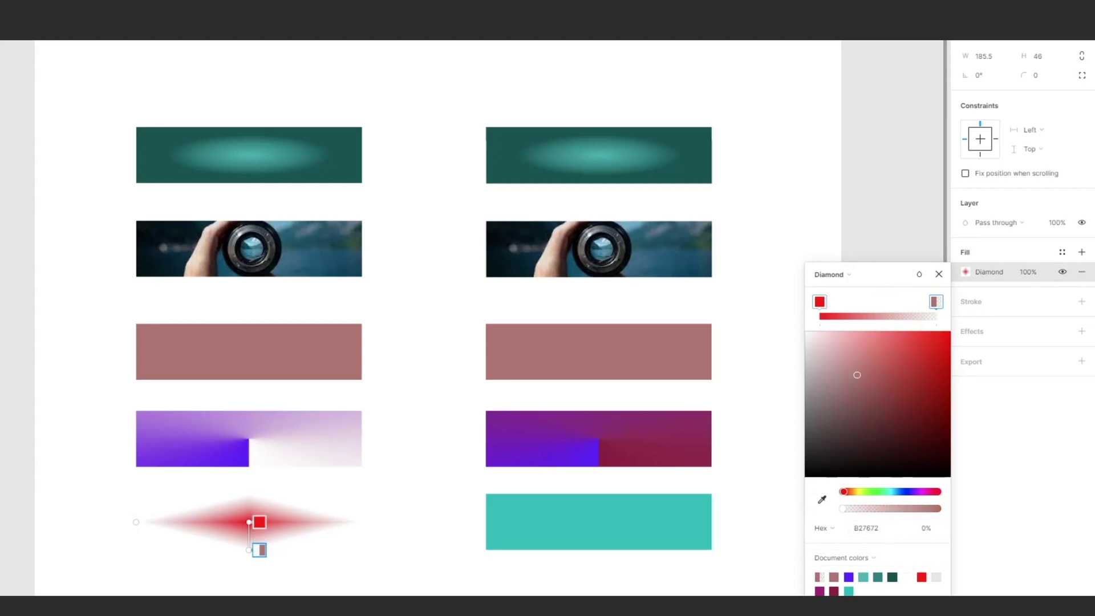
click(893, 576)
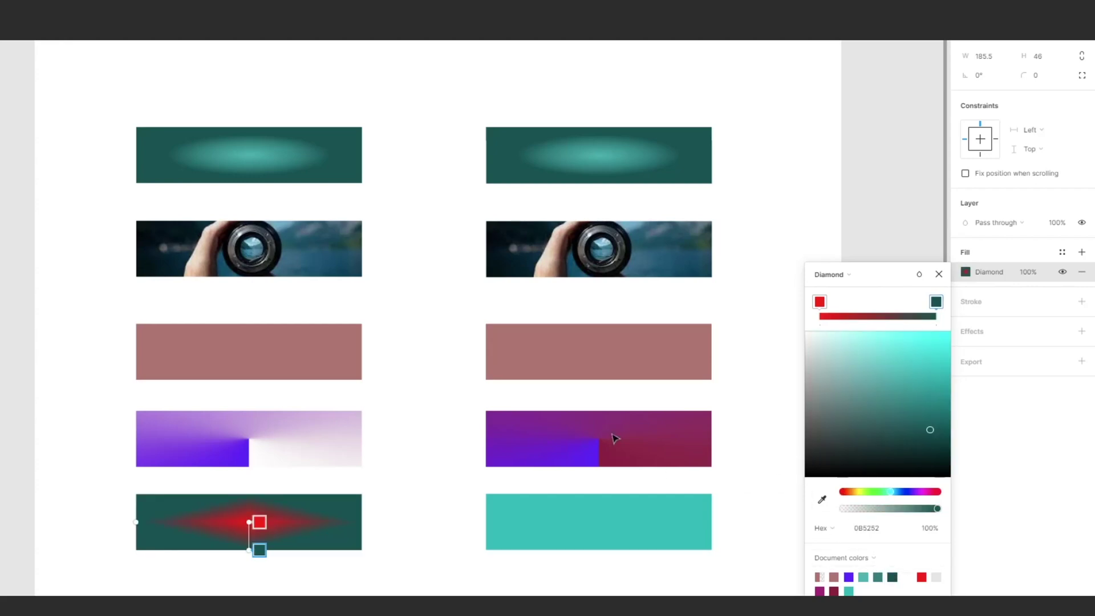
click(674, 527)
key(ctrl+v)
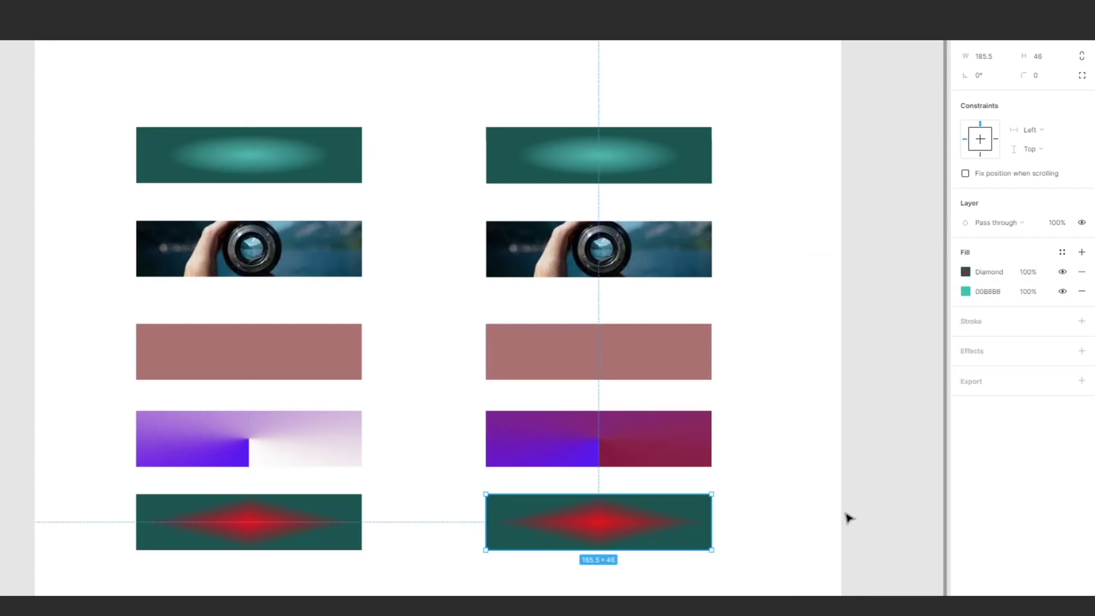
Inspect the radial gradient settings of the top rectangle in the left column and close them without changes.
scroll(767, 422, up, 5)
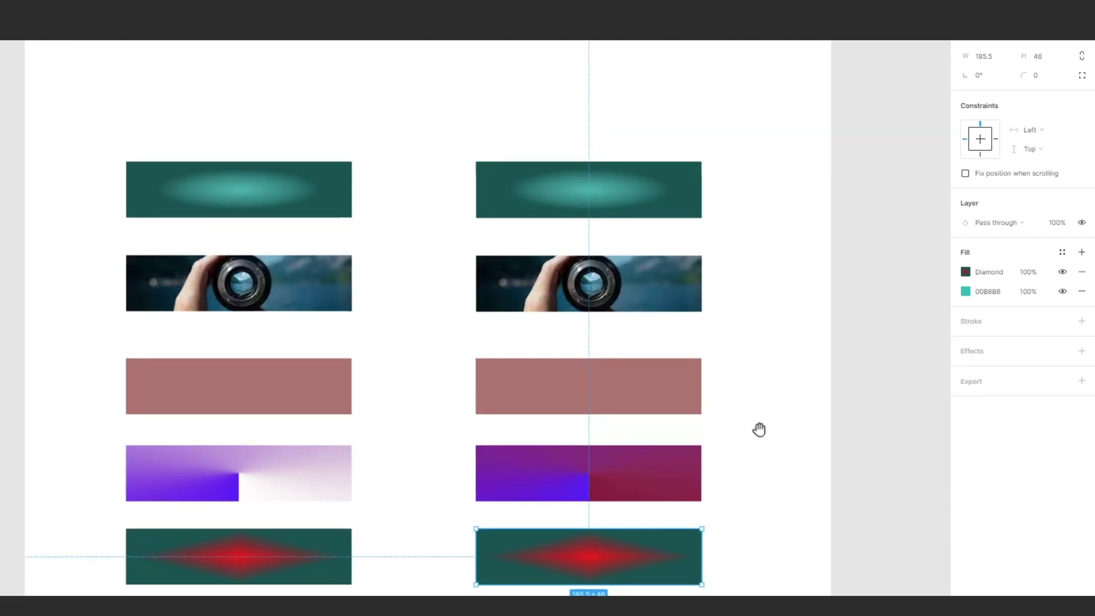
scroll(506, 306, left, 3)
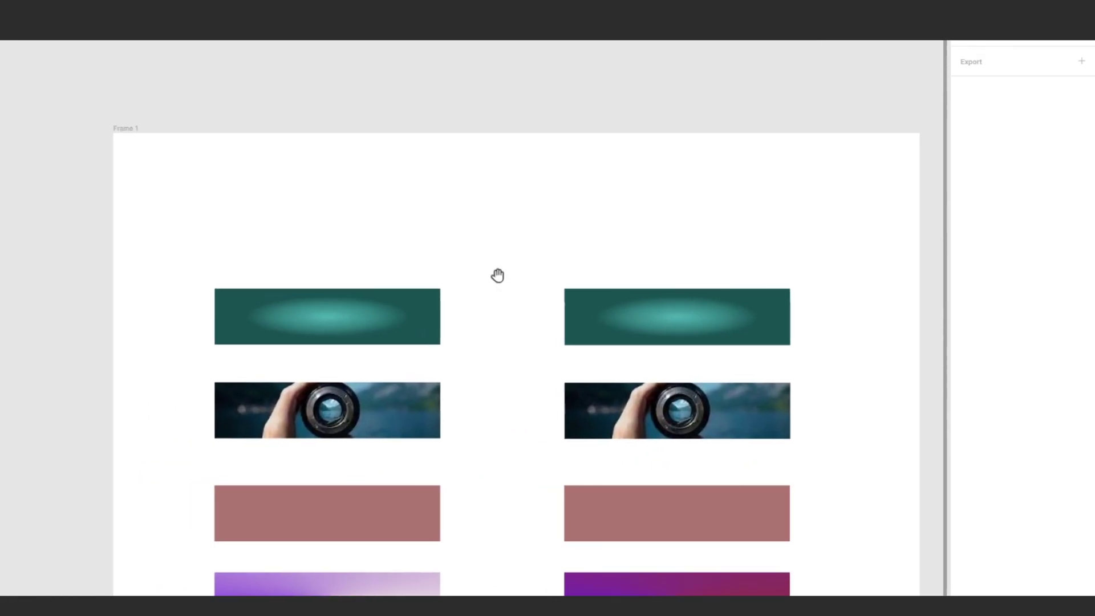
drag(497, 276, 460, 254)
scroll(379, 234, right, 4)
click(288, 280)
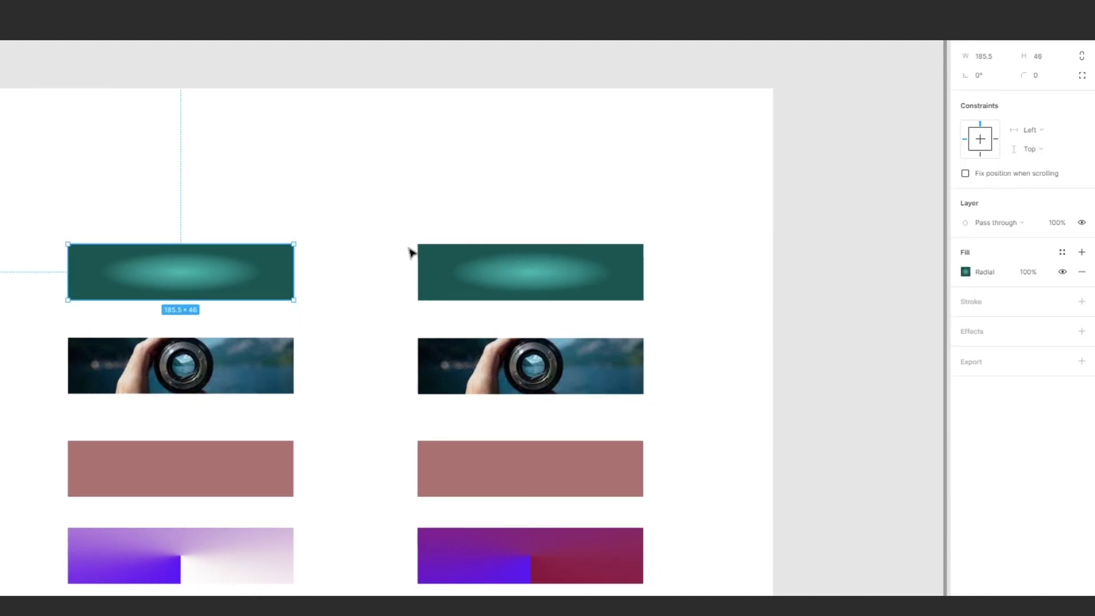
click(966, 272)
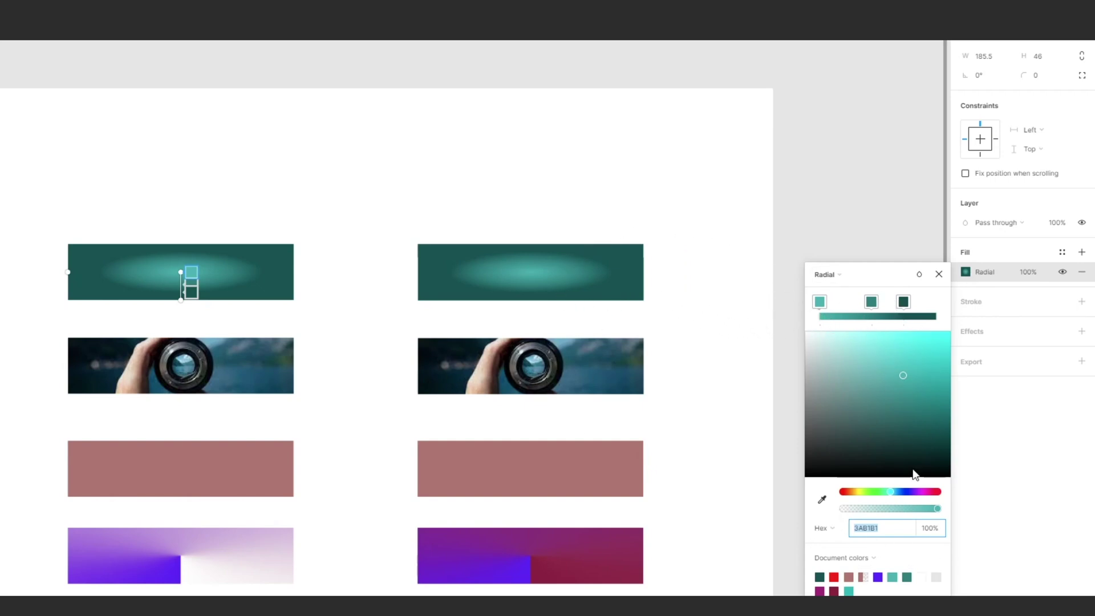
key(Return)
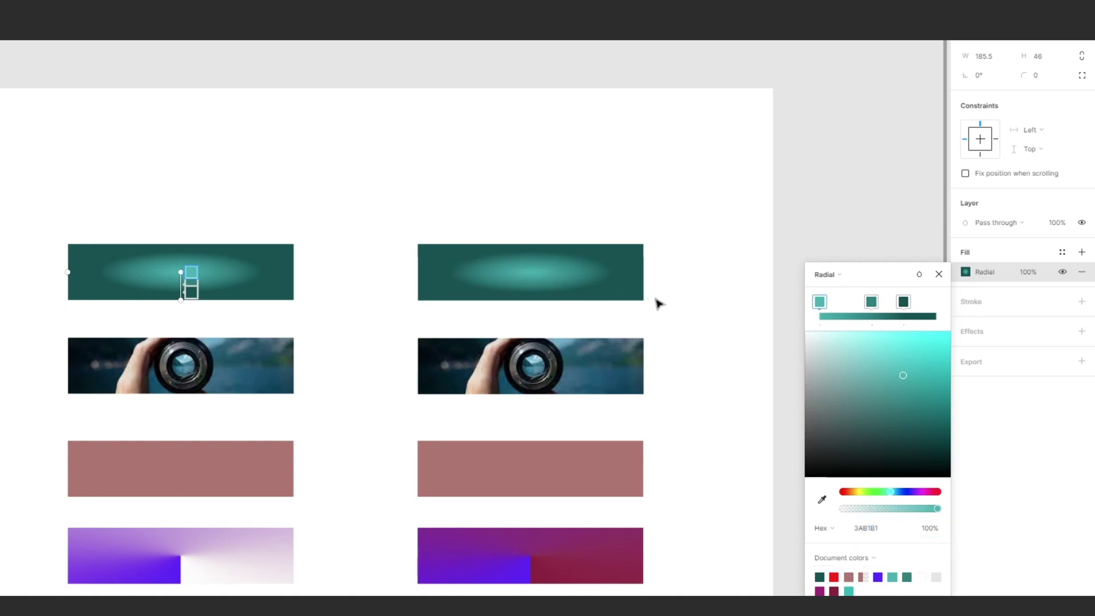
key(Escape)
Draw a small, nearly square grey rectangle in the empty area above the right column and deselect it.
drag(486, 189, 489, 252)
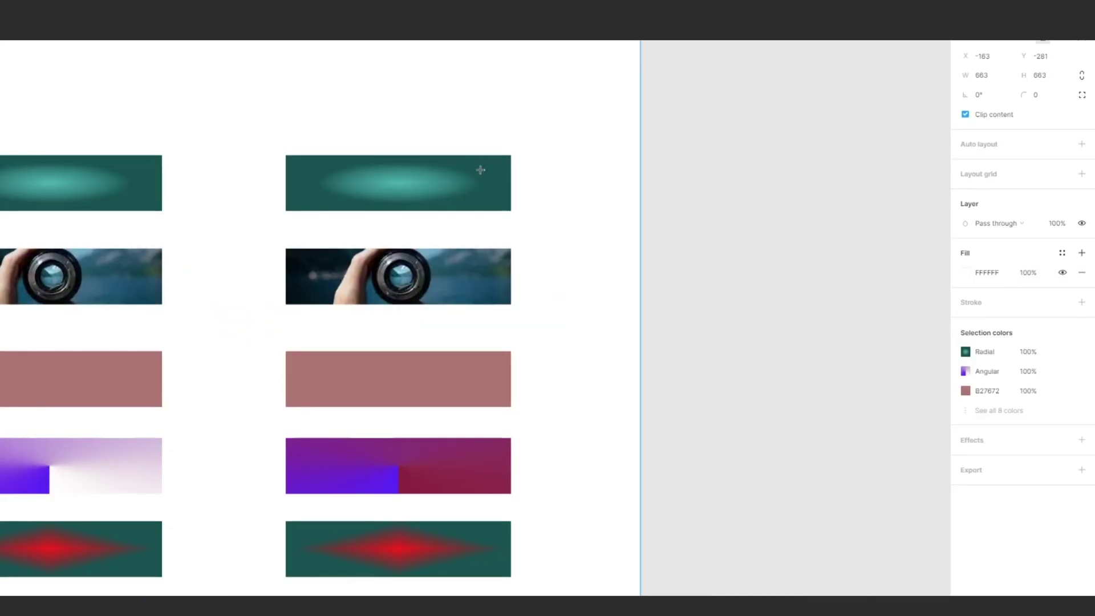
scroll(480, 171, up, 3)
key(r)
mouse_move(419, 185)
mouse_down()
mouse_move(518, 259)
mouse_move(496, 264)
mouse_up()
click(550, 252)
Change the centre colour stop of the left column's top radial gradient to purple 843AB1.
click(161, 337)
scroll(497, 291, left, 2)
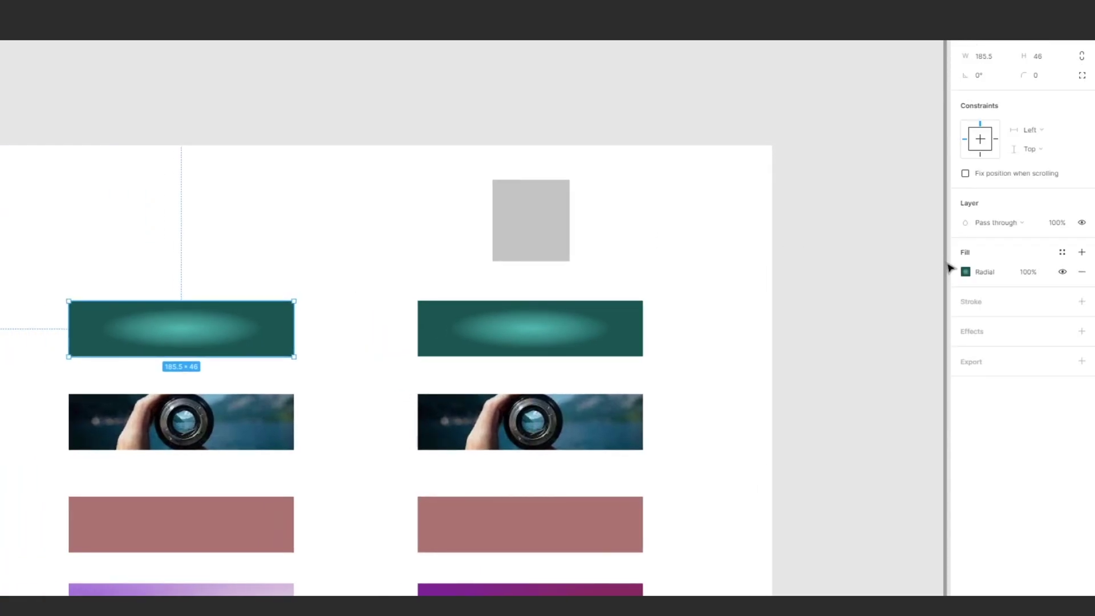
click(965, 272)
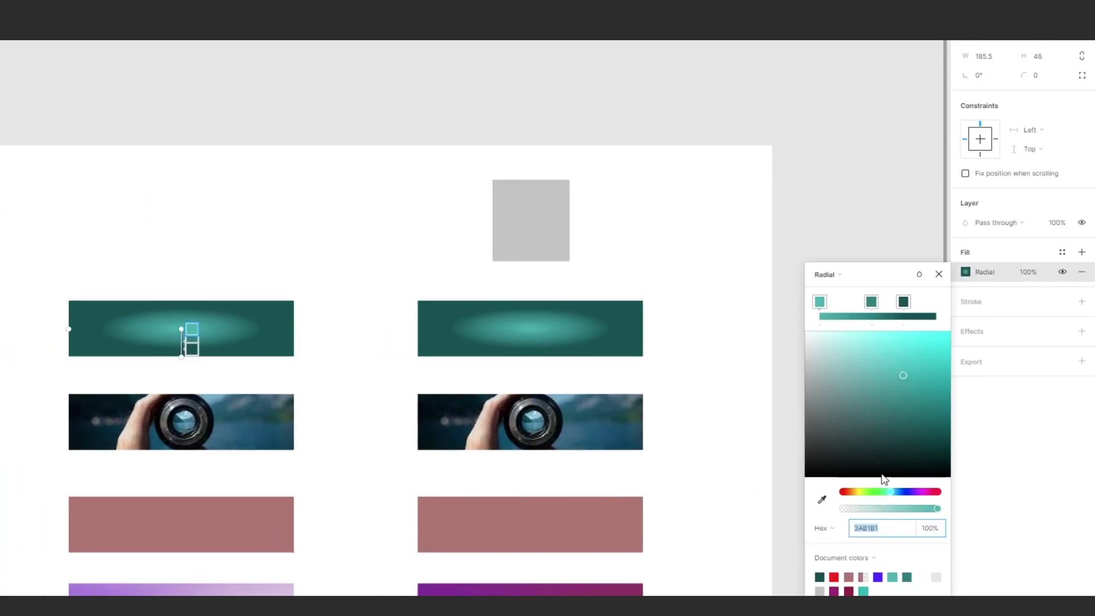
drag(902, 491, 915, 492)
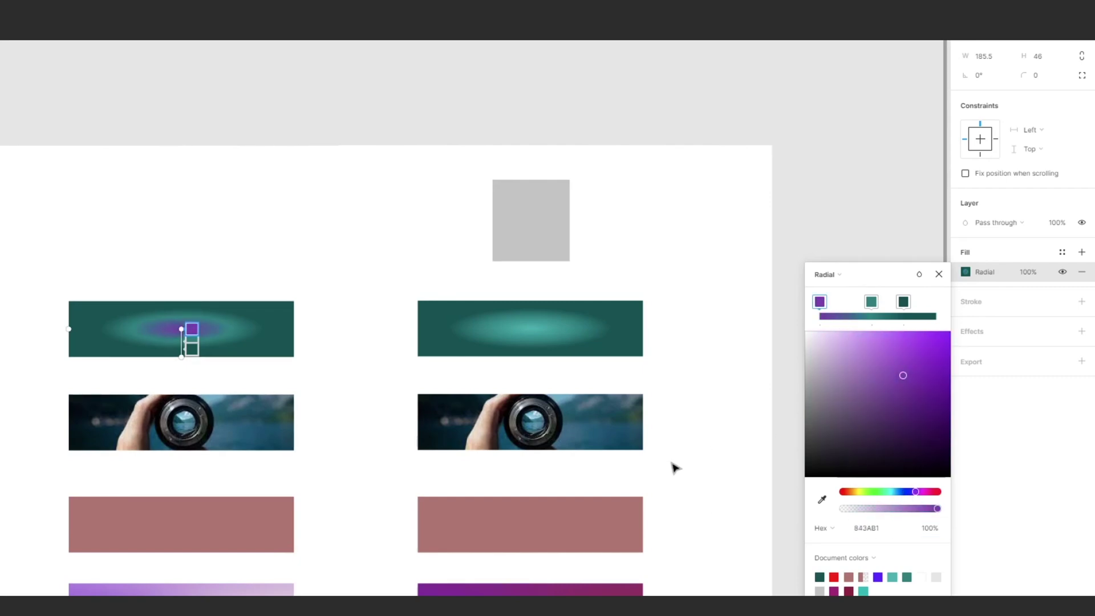
Paste the left column's purple-centred radial gradient onto the grey square and duplicate that square beside it, then deselect.
click(549, 208)
key(ctrl+v)
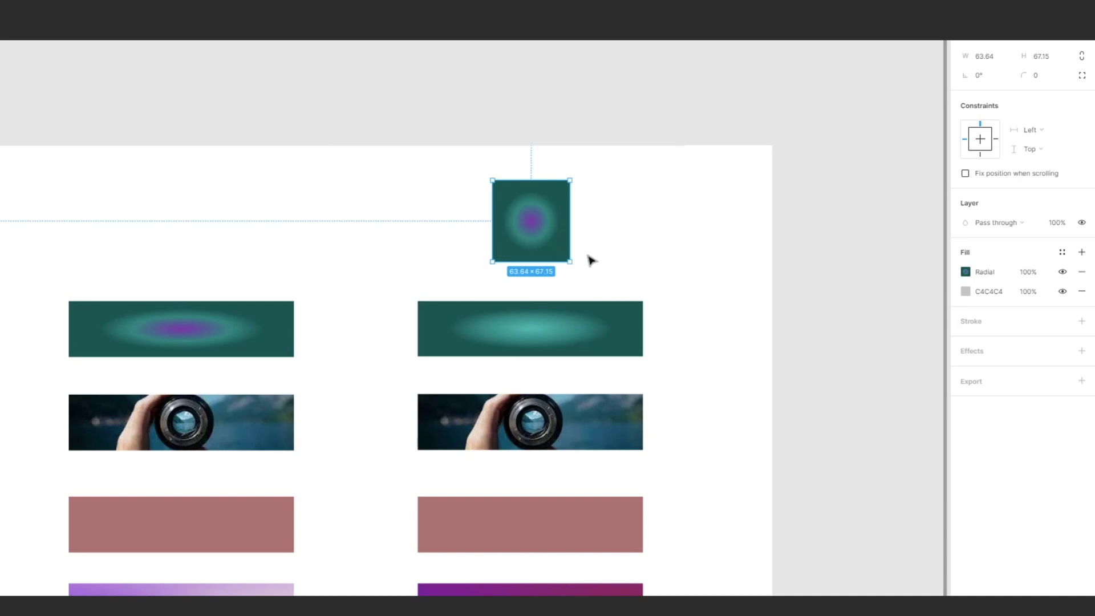
alt+drag(535, 244, 644, 244)
click(704, 285)
Copy the left column's image fill onto the duplicated square and place a copy of that image square on the gradient square's other side.
click(254, 426)
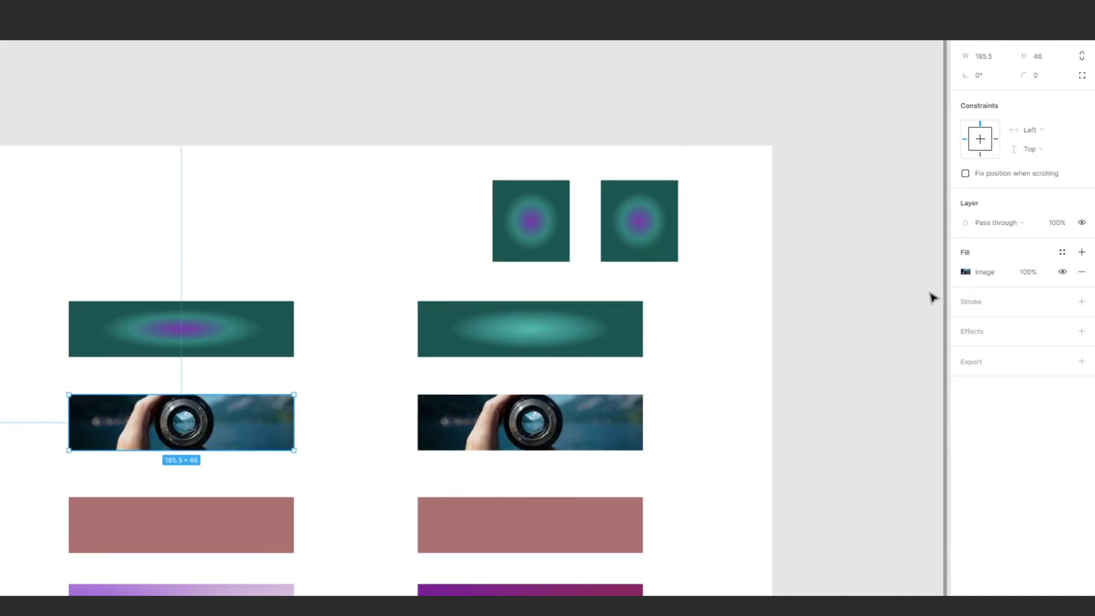
click(966, 273)
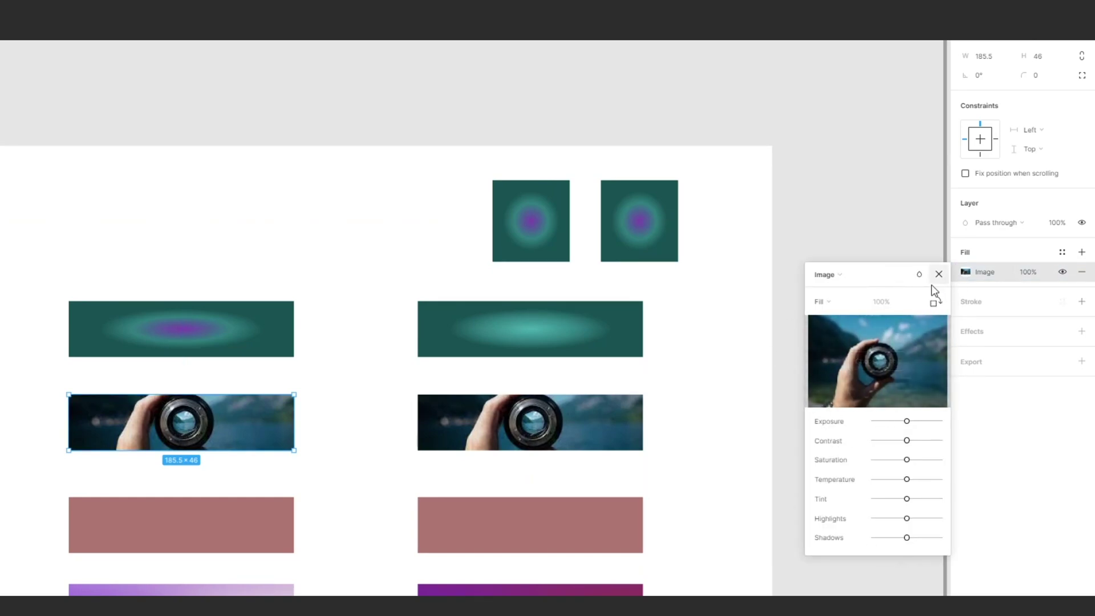
key(Escape)
key(ctrl+c)
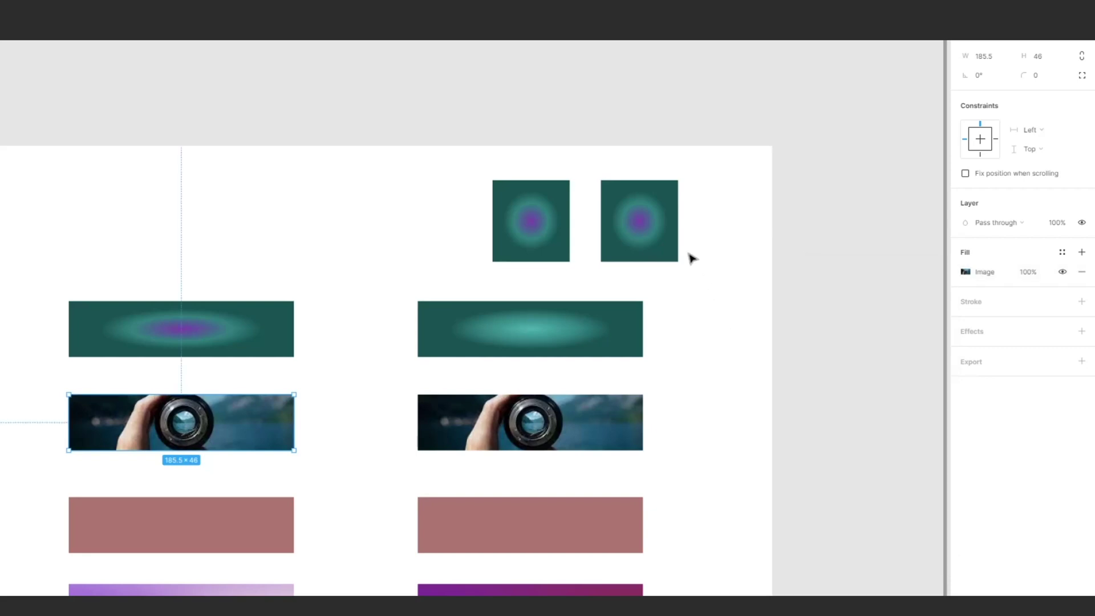
click(672, 238)
key(ctrl+v)
drag(667, 248, 439, 246)
Paste the left column's solid B27672 fill onto the rectangle in the same row of the right column.
scroll(439, 246, left, 3)
scroll(439, 245, down, 2)
click(311, 491)
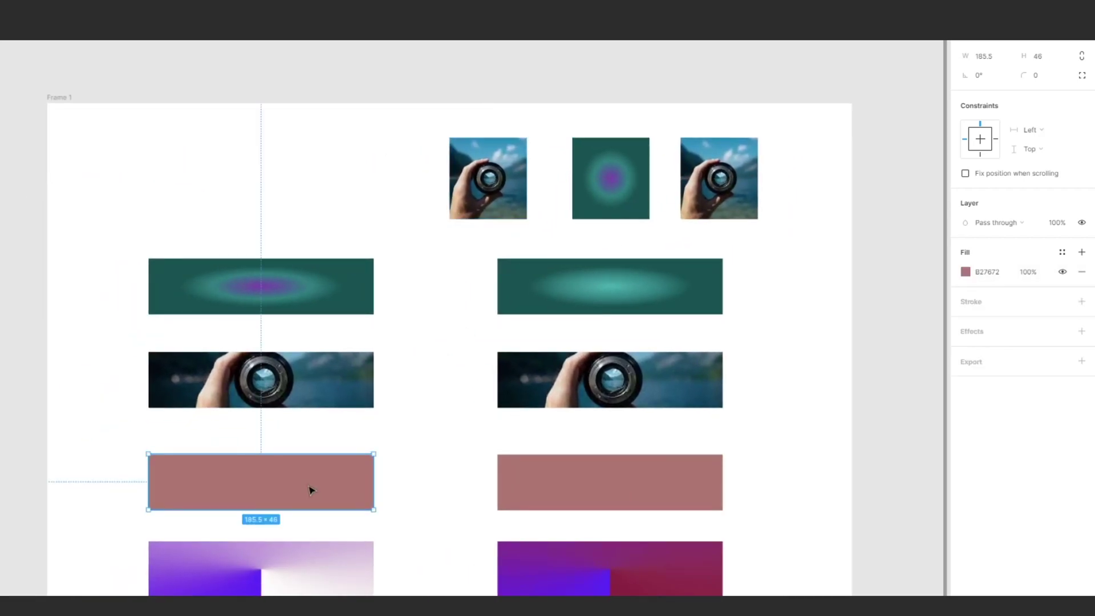
click(966, 272)
click(933, 569)
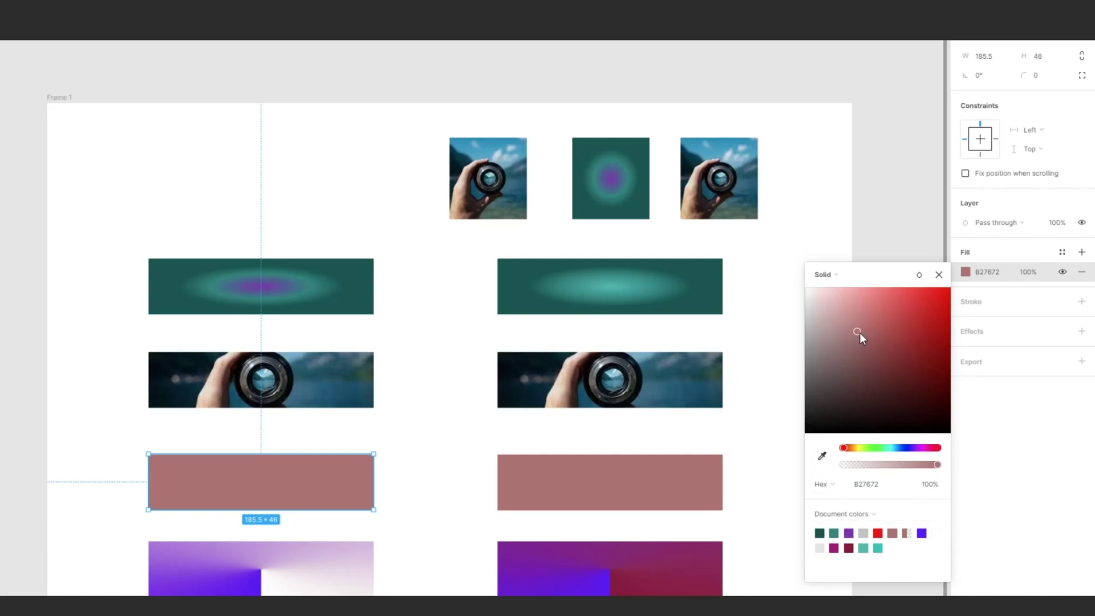
click(691, 478)
key(ctrl+v)
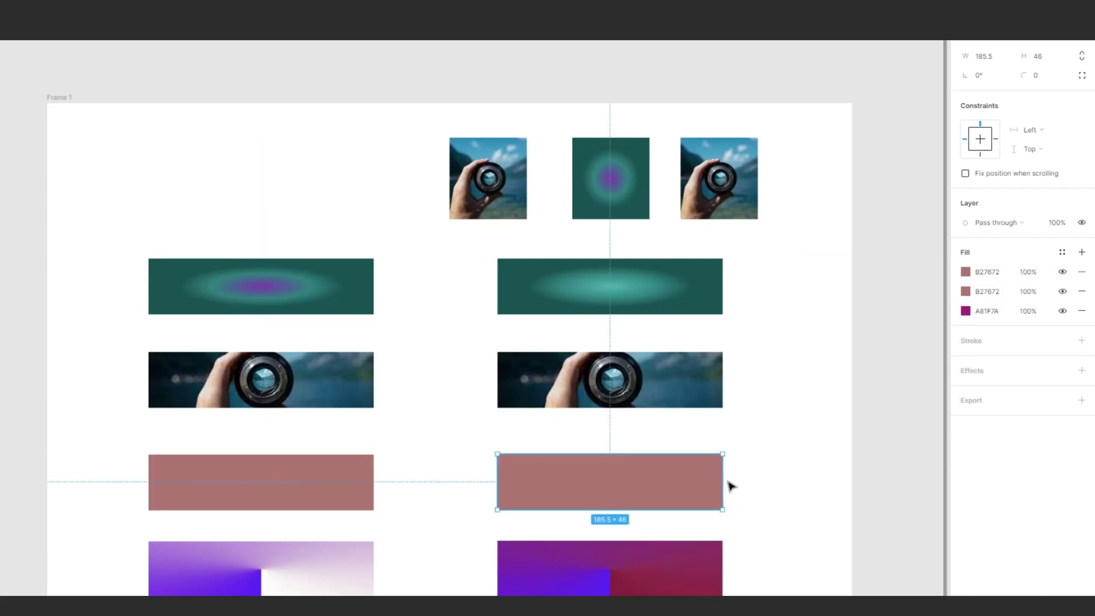
key(ctrl+z)
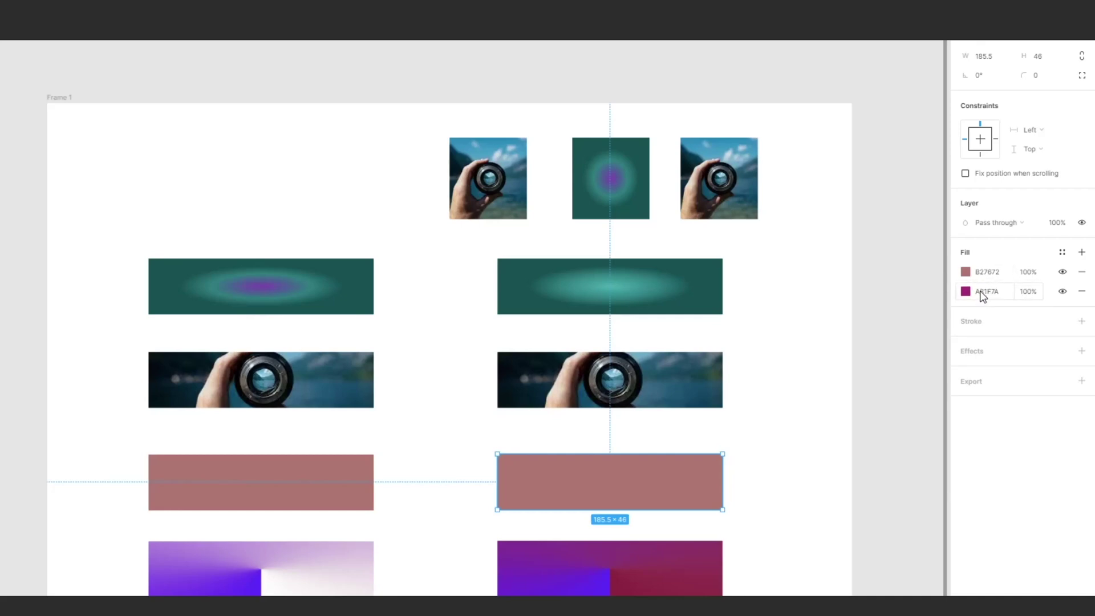
key(ctrl+v)
Recolour the left column's angular gradient to orange-yellow with a transparent purple A972B2 end stop and paste it onto the right rectangle in that row.
drag(758, 526, 749, 497)
click(354, 530)
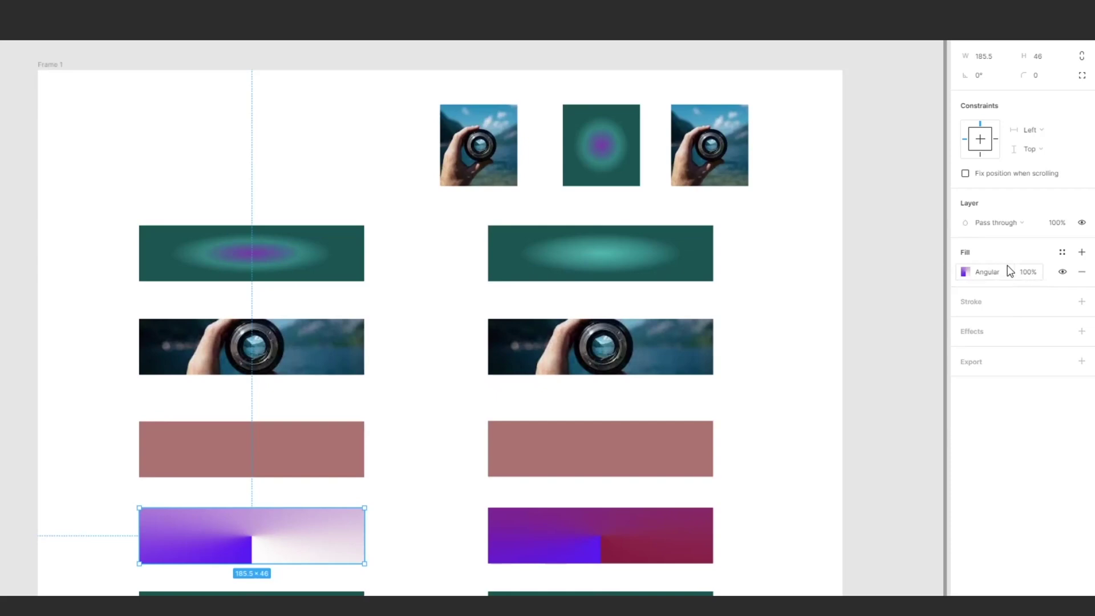
click(966, 272)
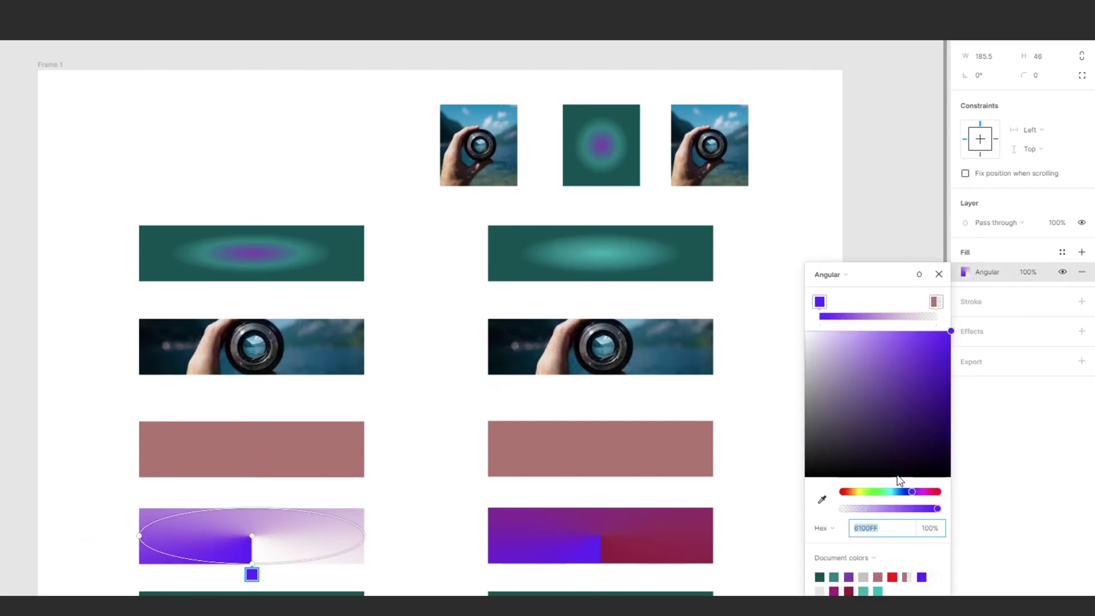
drag(919, 486, 855, 483)
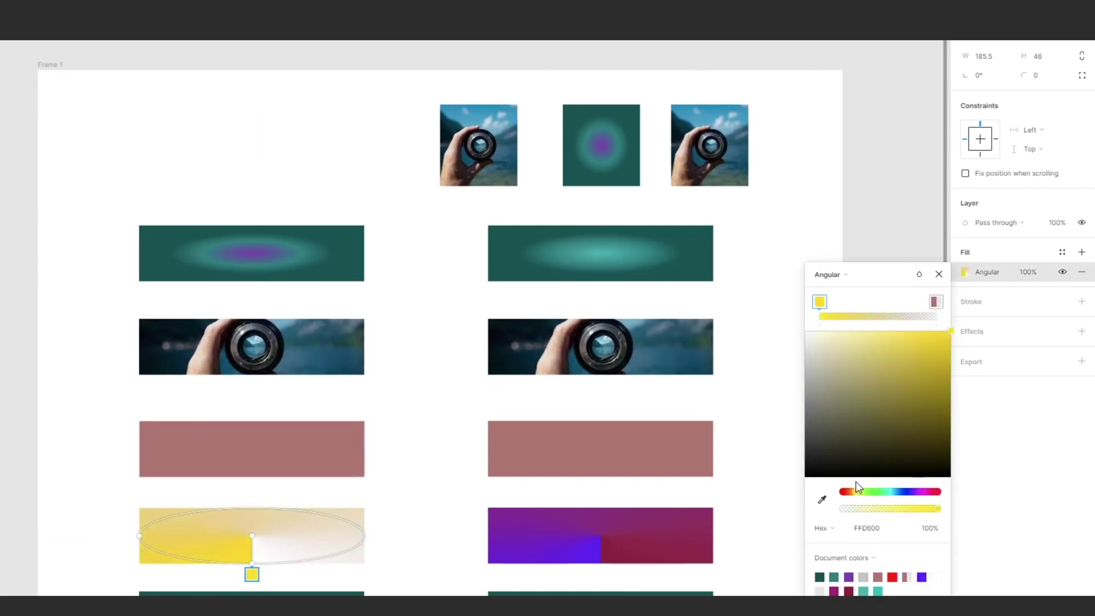
click(936, 301)
click(919, 492)
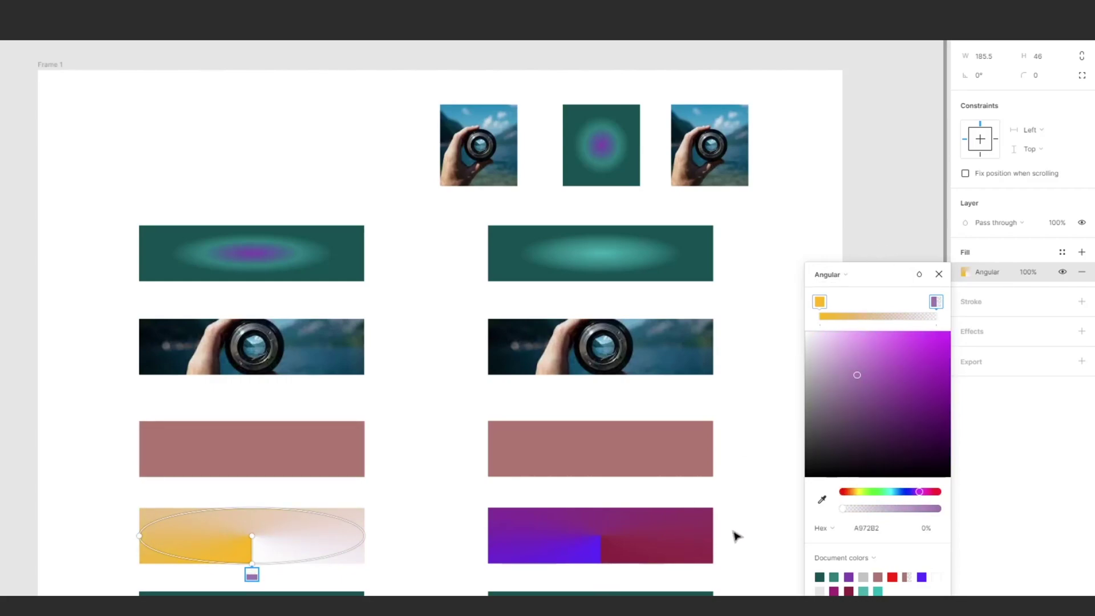
click(701, 541)
key(ctrl+v)
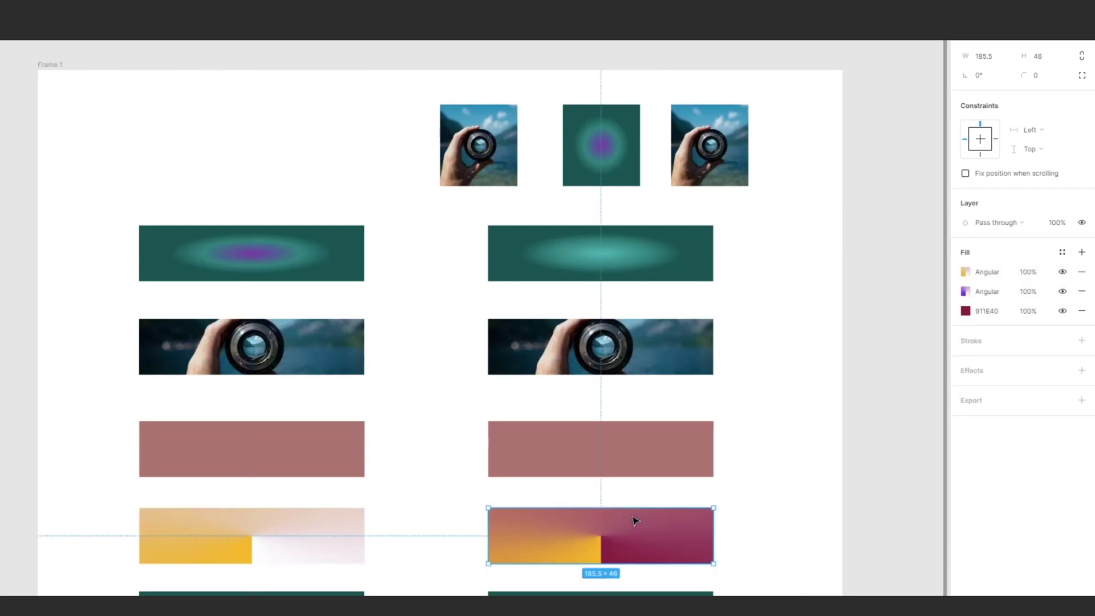
Recolour the left column's diamond gradient with a white centre and magenta F30092 outer stop, and paste it onto the right rectangle in that row.
scroll(772, 542, down, 2)
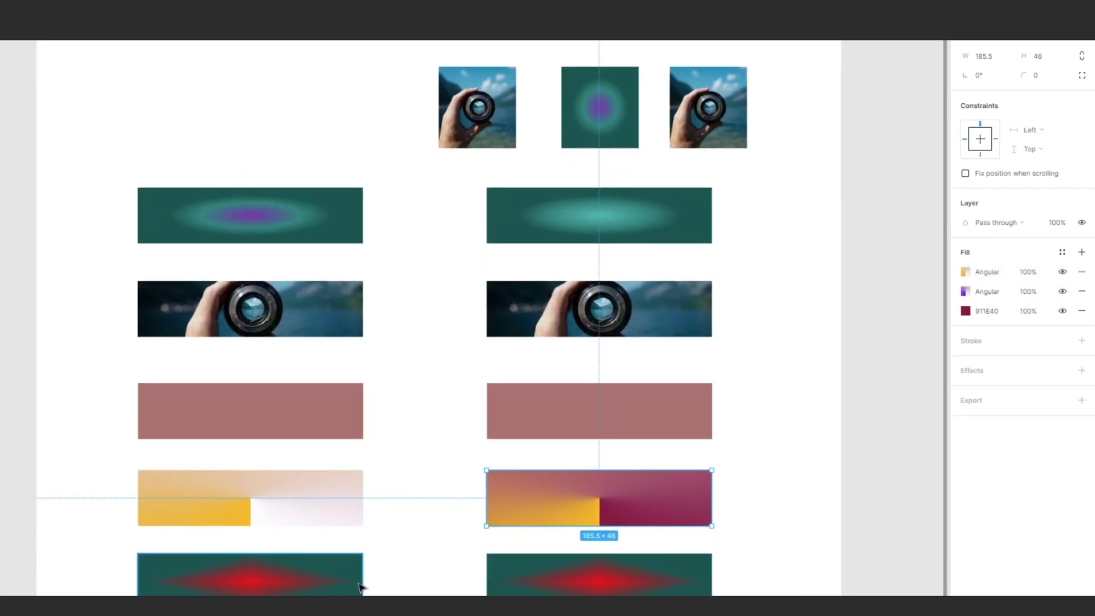
click(361, 587)
click(966, 272)
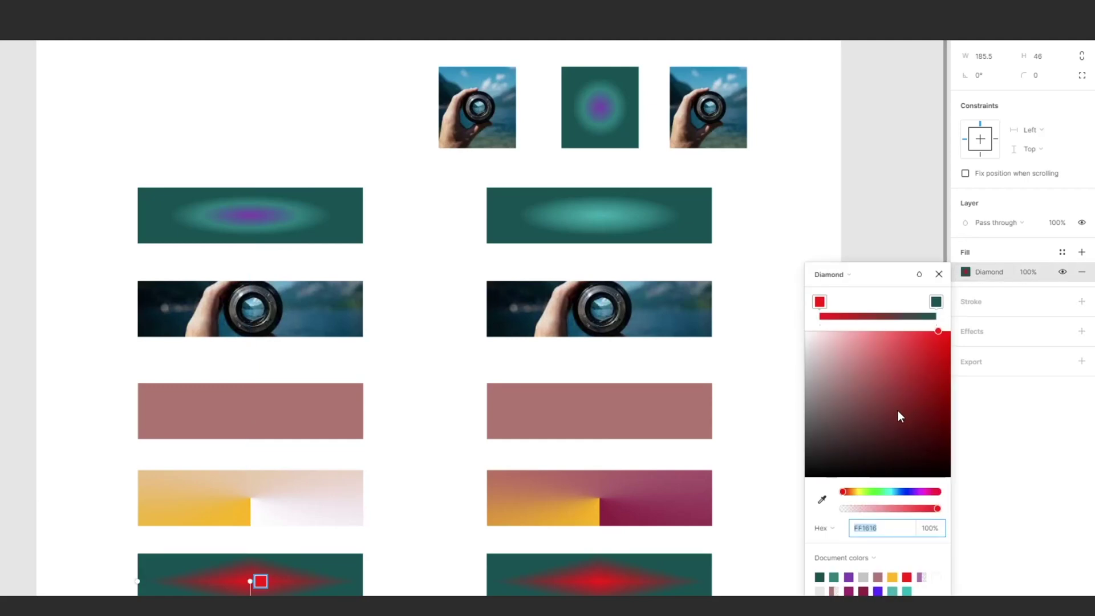
click(918, 420)
drag(898, 395, 806, 332)
click(936, 301)
click(928, 492)
drag(907, 463, 954, 345)
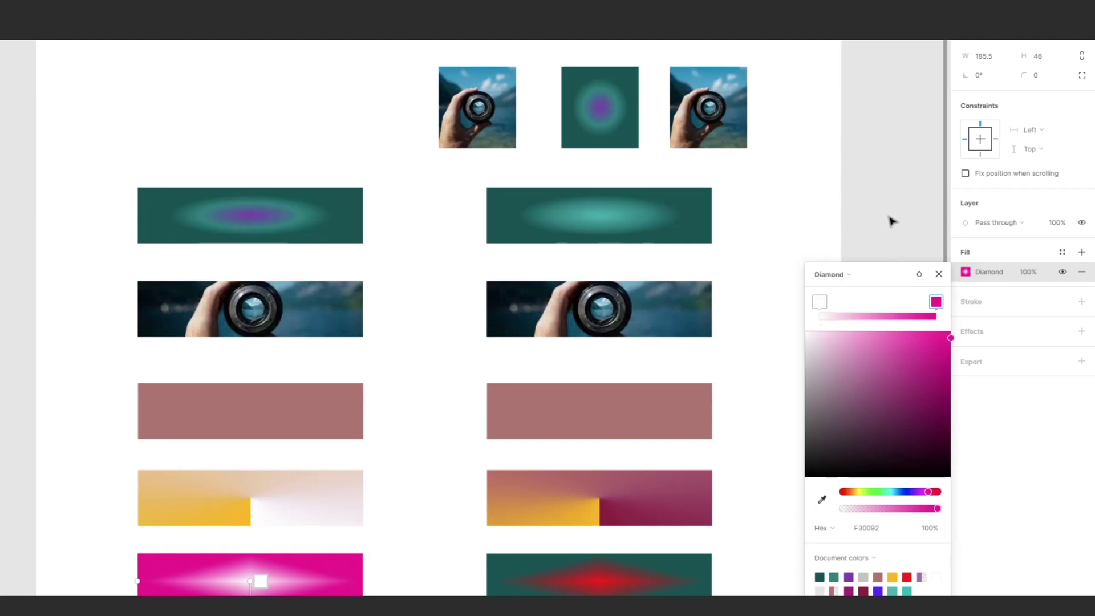
click(937, 274)
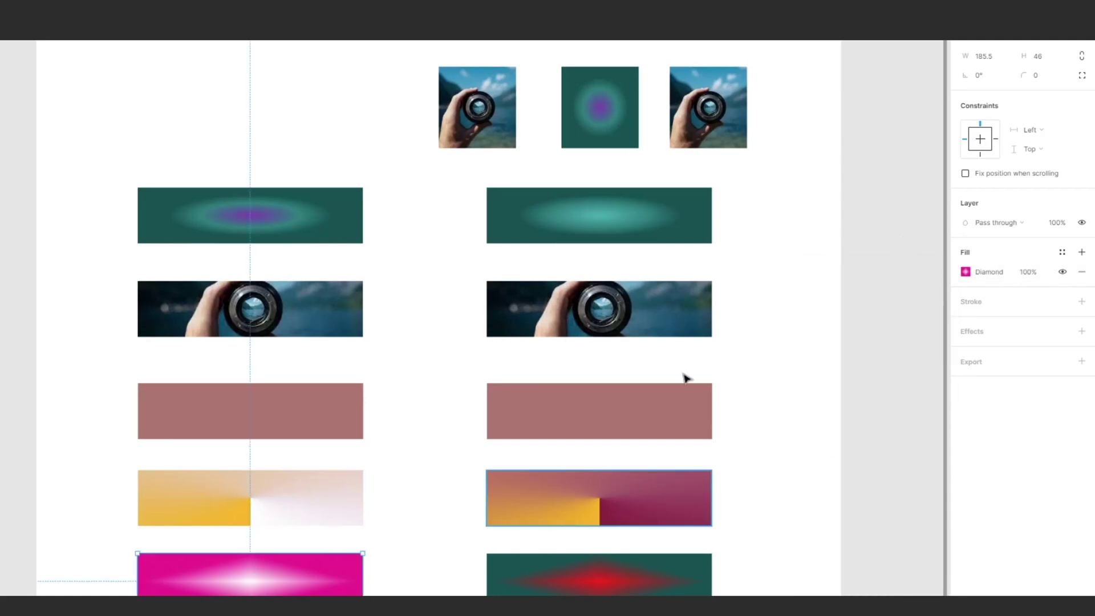
click(696, 575)
key(ctrl+v)
Select the three squares above the columns and move them together toward the middle of the frame, to a Y position of 44.87.
drag(790, 396, 708, 477)
drag(748, 286, 461, 158)
drag(374, 139, 664, 208)
drag(641, 209, 511, 217)
drag(526, 249, 554, 211)
drag(425, 200, 425, 201)
drag(526, 160, 479, 170)
drag(480, 170, 376, 130)
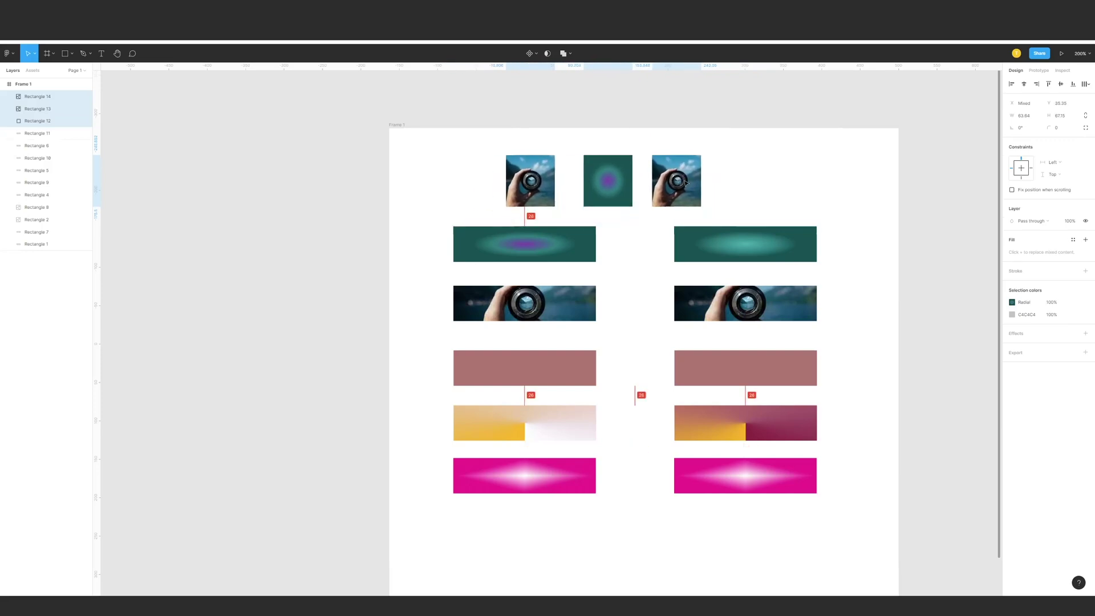
drag(640, 163, 747, 465)
key(ctrl+z)
drag(750, 318, 813, 394)
scroll(673, 225, left, 1)
scroll(687, 212, down, 1)
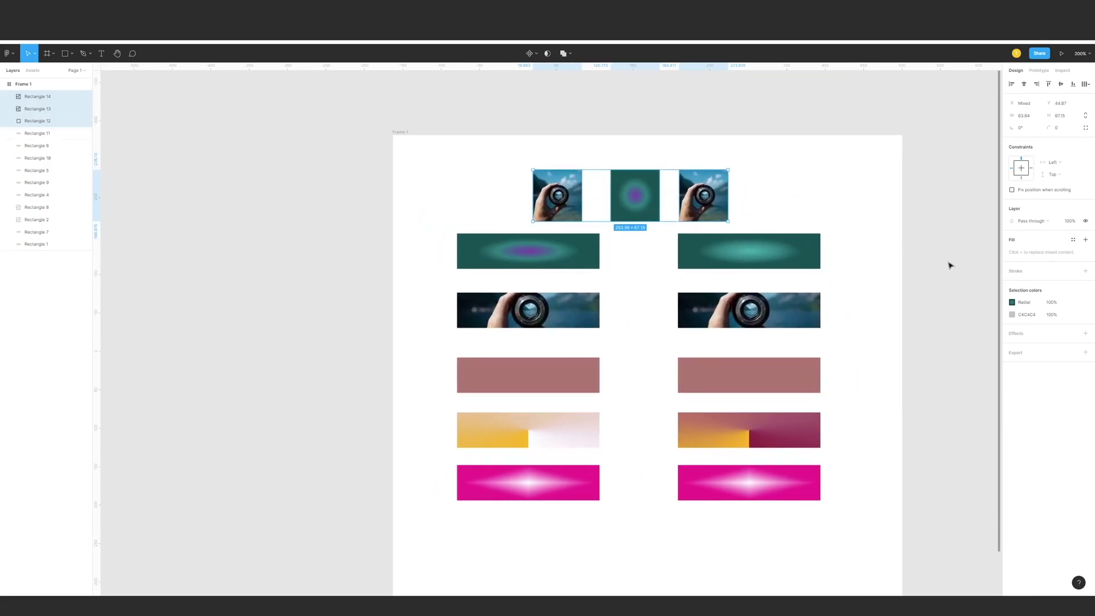
drag(838, 293, 812, 249)
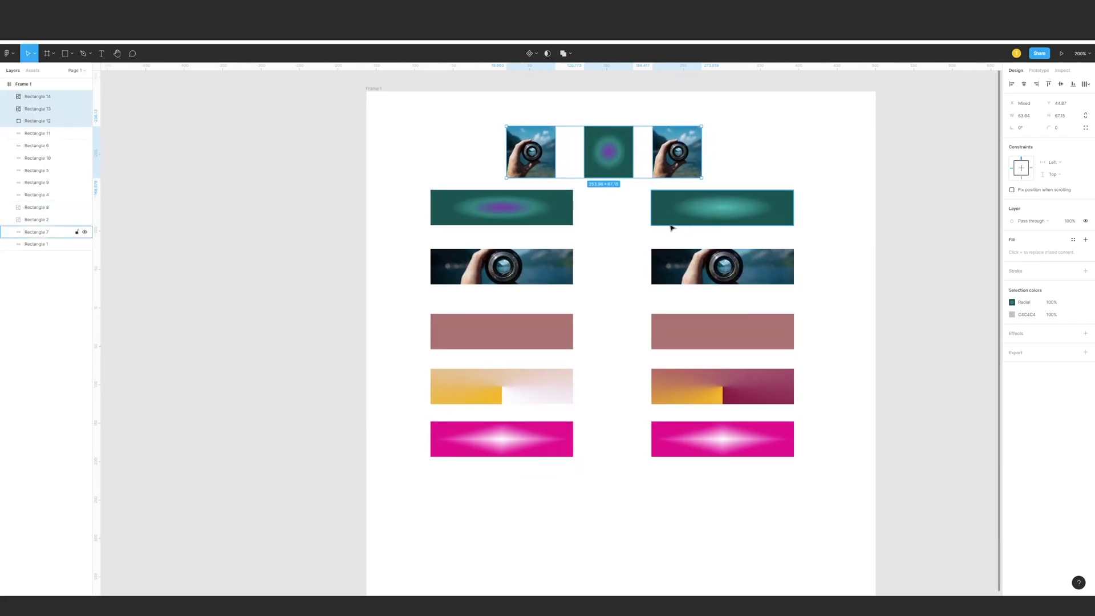
Lighten the centre stop of the middle square's radial gradient and add two outer stops, the last in light teal 77C1C1.
click(1012, 302)
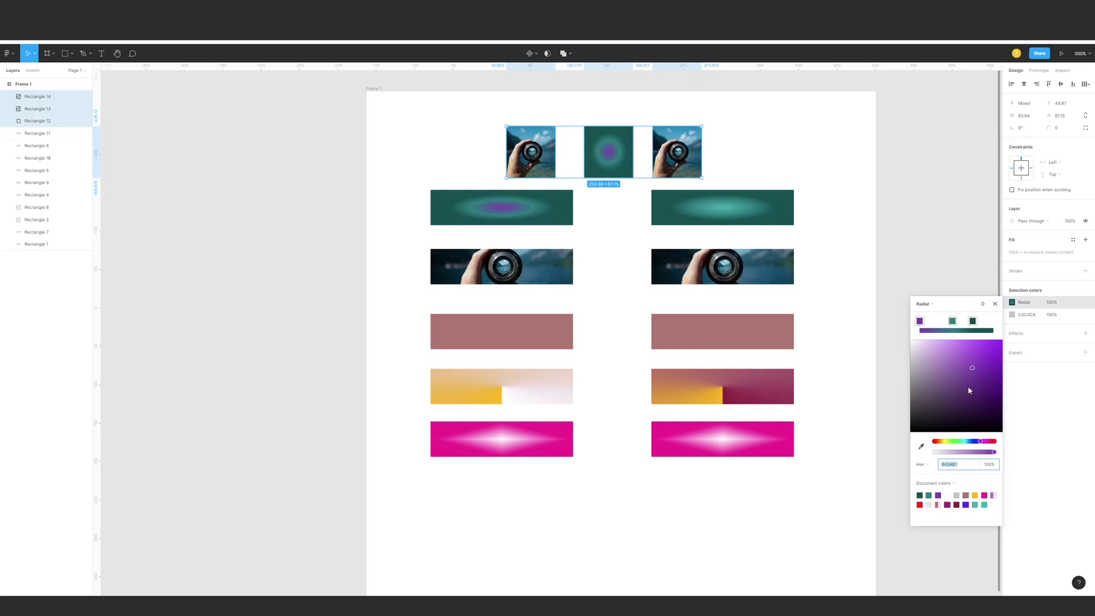
click(942, 347)
click(973, 321)
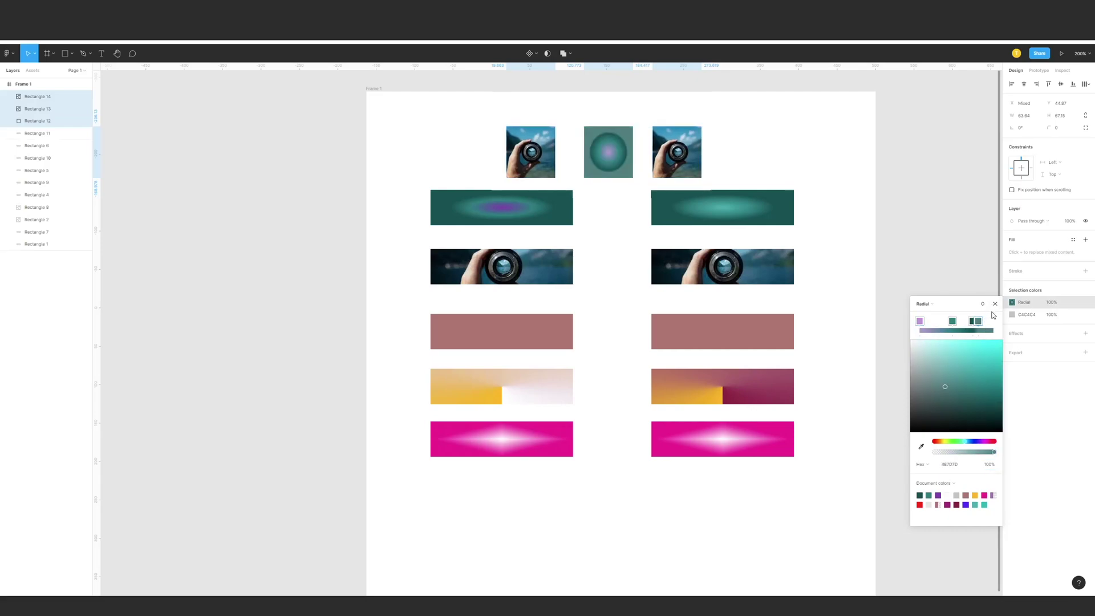
click(946, 362)
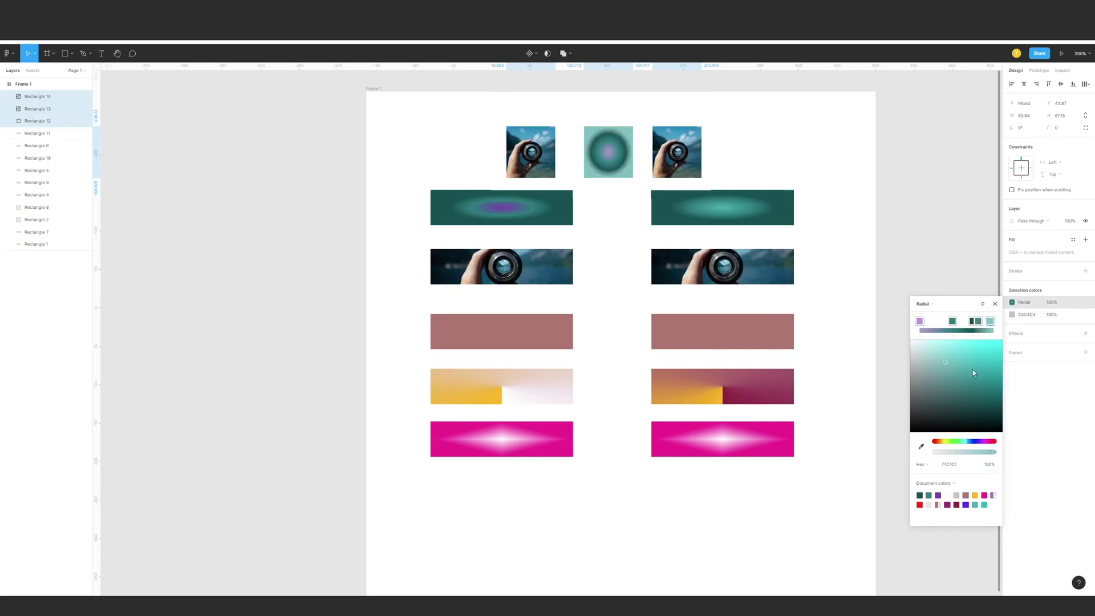
Set the middle square's radial gradient centre stop to purple 975CBE and paste the gradient onto the right column's top rectangle.
click(919, 236)
click(608, 152)
click(1012, 252)
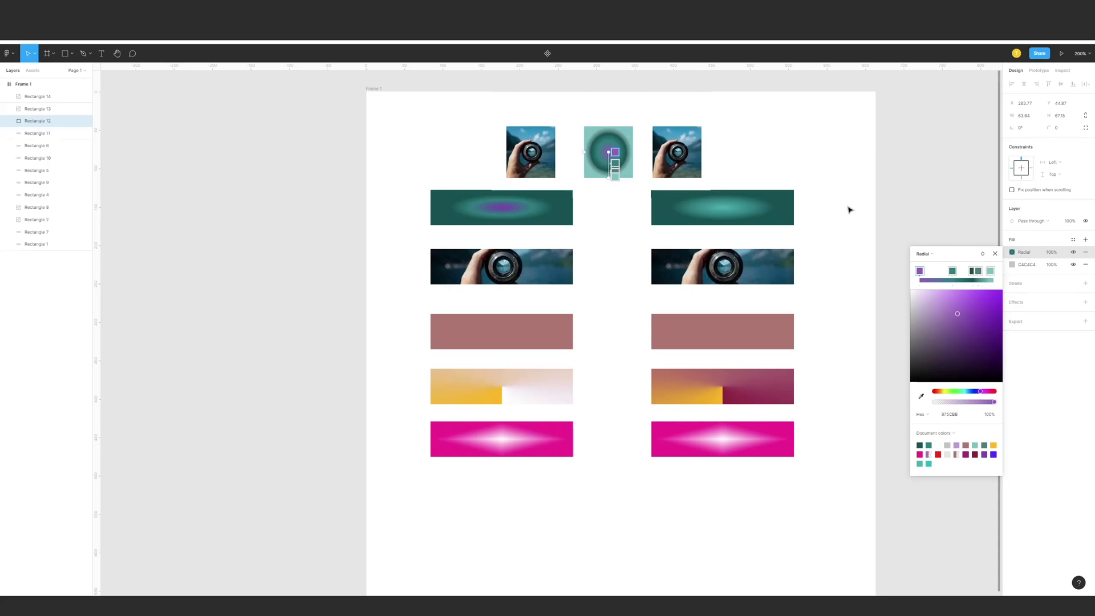
click(833, 225)
click(790, 224)
key(ctrl+v)
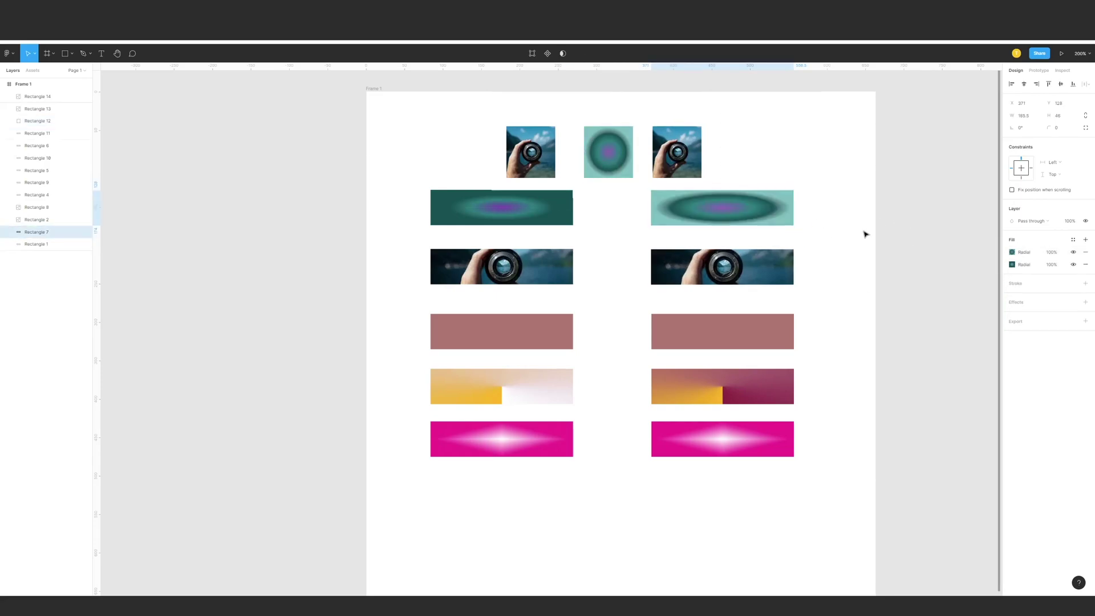
click(834, 291)
scroll(831, 320, up, 2)
drag(833, 514, 482, 154)
click(559, 172)
drag(401, 138, 818, 522)
click(822, 425)
scroll(795, 398, up, 3)
scroll(795, 397, down, 2)
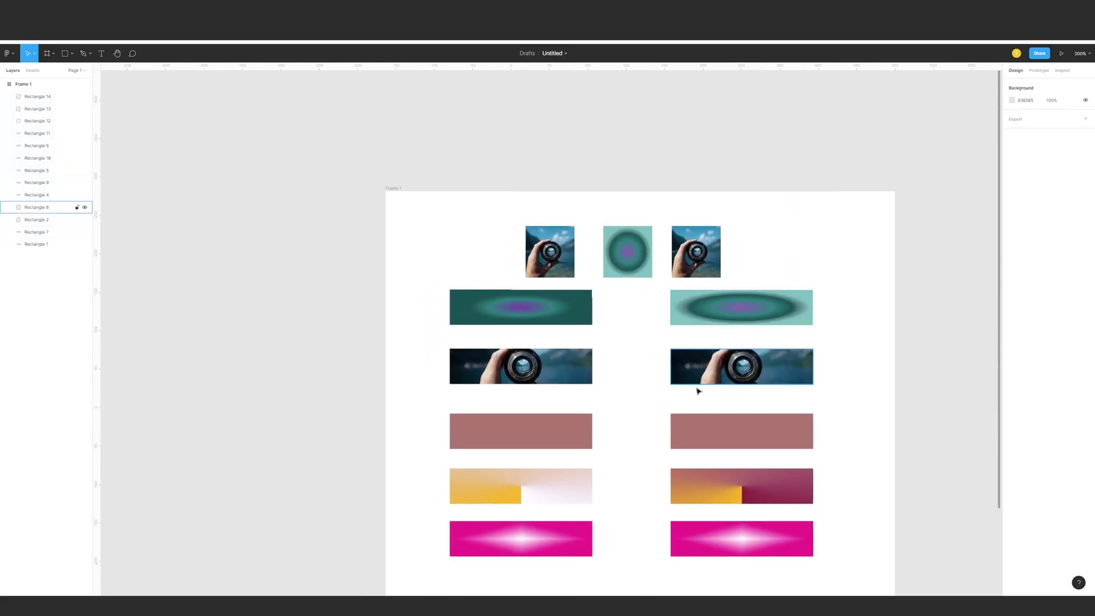
scroll(848, 271, down, 2)
drag(856, 525, 405, 174)
click(583, 158)
drag(655, 159, 563, 181)
drag(638, 194, 676, 163)
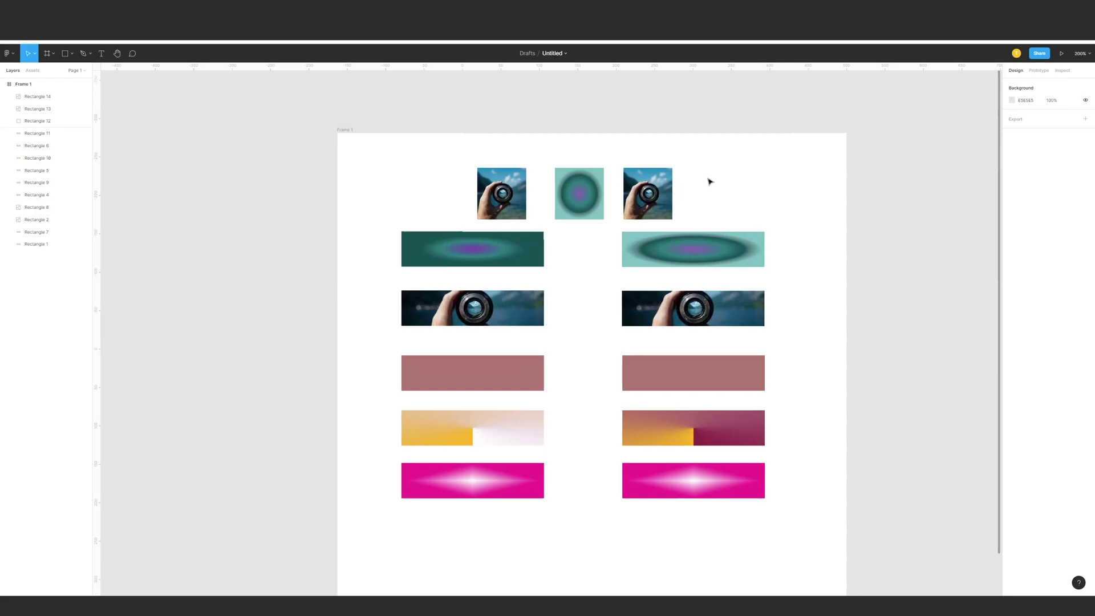